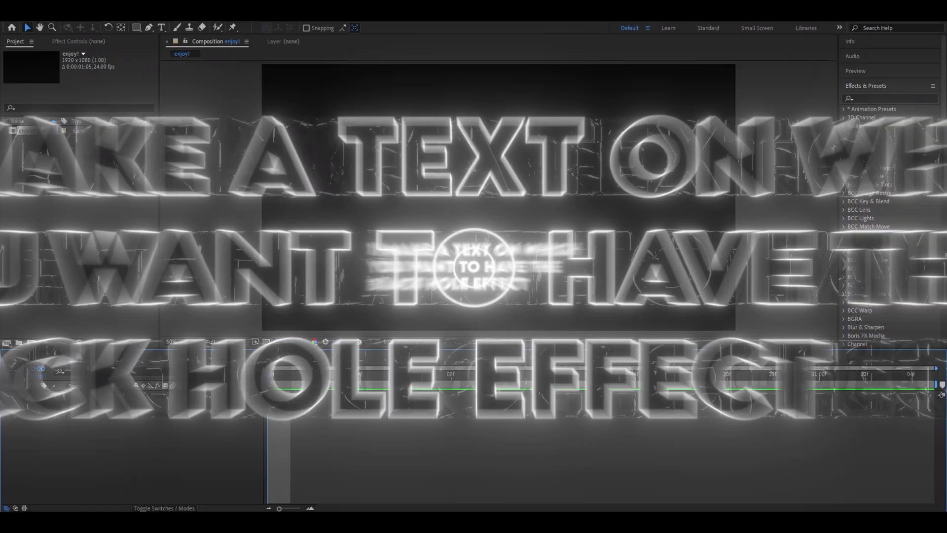
- Create a paragraph text layer reading "TEXT" in the composition and set its font size to 156 px
{"action": "left_click", "coordinate": [161, 28]}
{"action": "left_click_drag", "start_coordinate": [340, 121], "coordinate": [648, 188]}
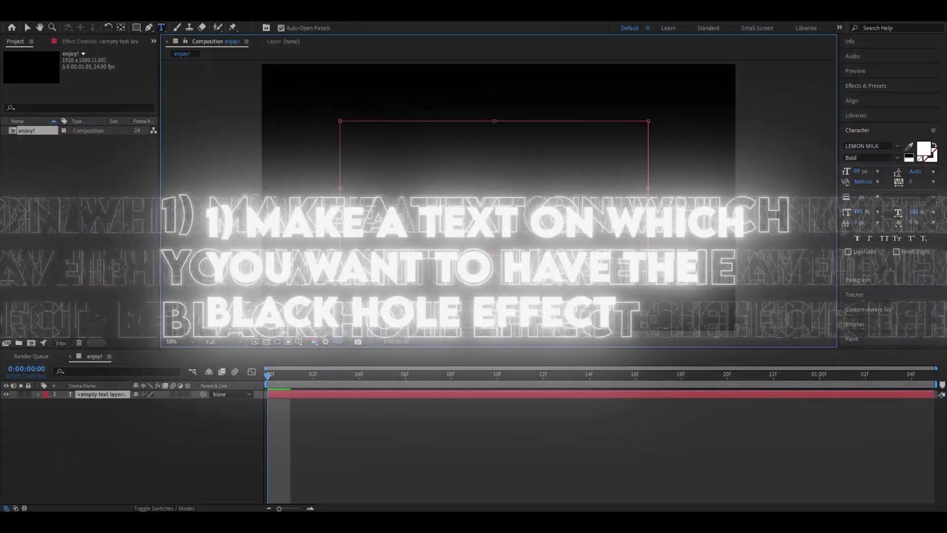
{"action": "type", "text": "text"}
{"action": "key", "text": "ctrl+a"}
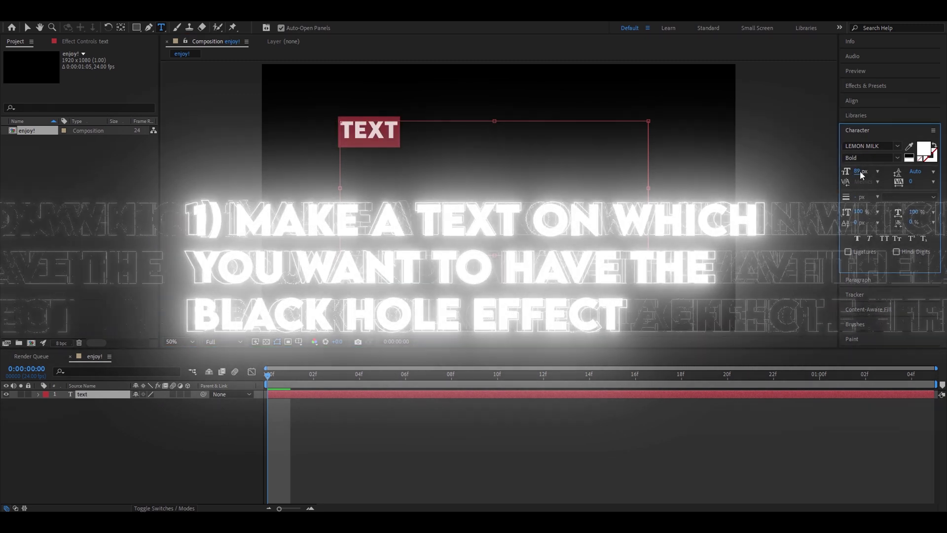
{"action": "left_click", "coordinate": [858, 171]}
{"action": "type", "text": "156"}
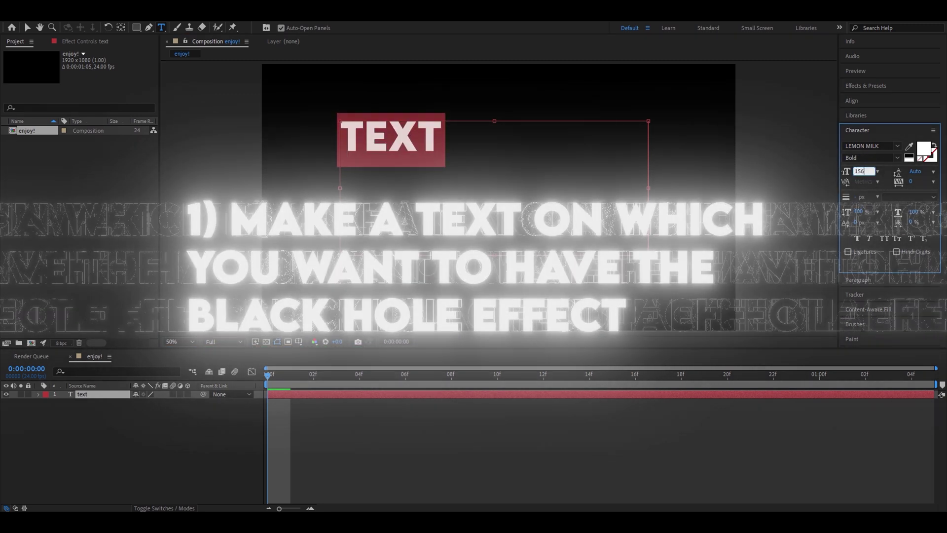
{"action": "key", "text": "Return"}
- Centre the text layer's anchor point on the word and set the layer's position to 960, 540
{"action": "key", "text": "v"}
{"action": "left_click_drag", "start_coordinate": [415, 126], "coordinate": [538, 173]}
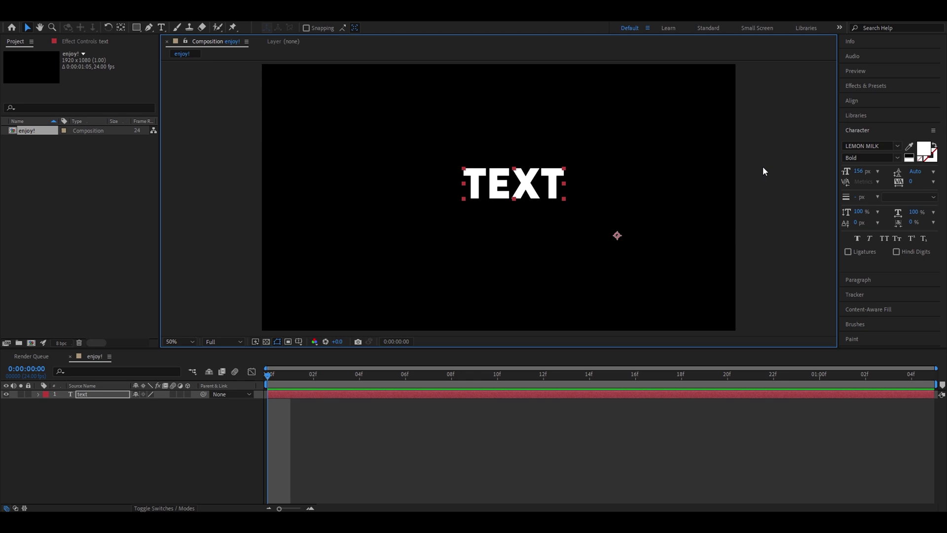
{"action": "key", "text": "y"}
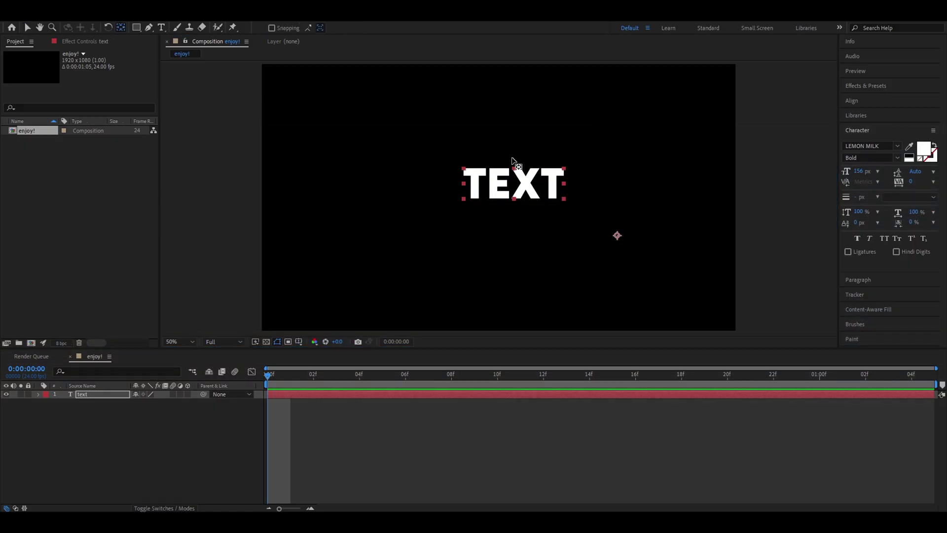
{"action": "left_click_drag", "start_coordinate": [617, 235], "coordinate": [513, 183]}
{"action": "left_click", "coordinate": [140, 402]}
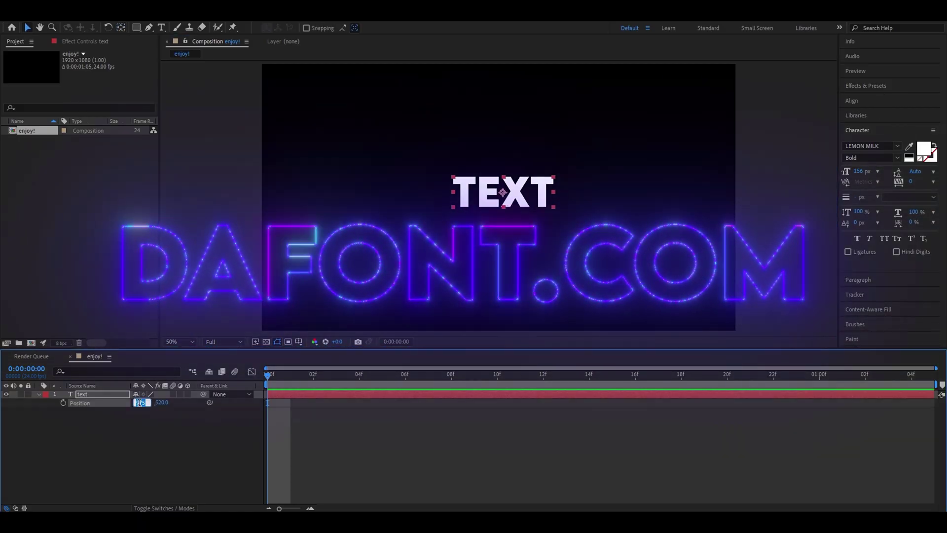
{"action": "type", "text": "960"}
{"action": "key", "text": "Tab"}
{"action": "type", "text": "540"}
{"action": "key", "text": "Return"}
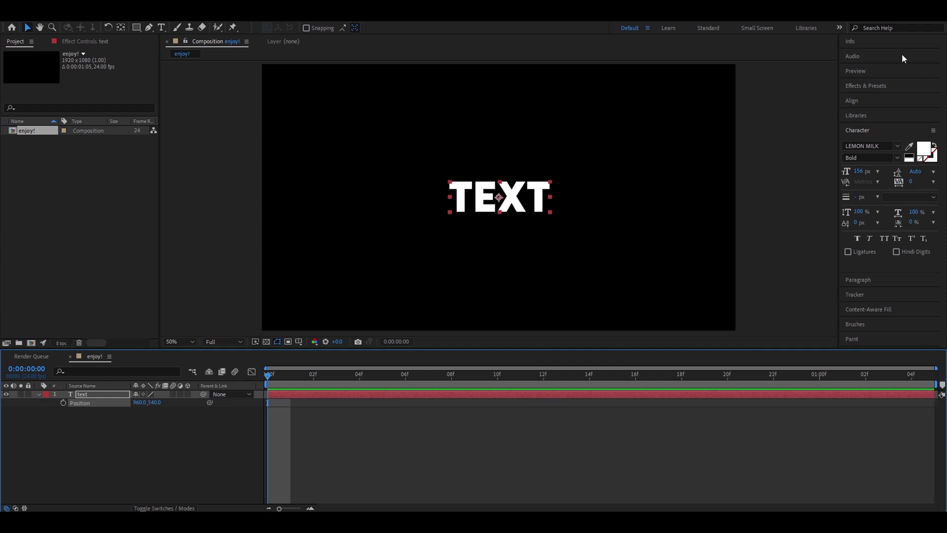
- Find the Deep Glow effect and apply it to the text layer
{"action": "left_click", "coordinate": [865, 86]}
{"action": "left_click", "coordinate": [868, 96]}
{"action": "type", "text": "deep"}
{"action": "double_click", "coordinate": [879, 150]}
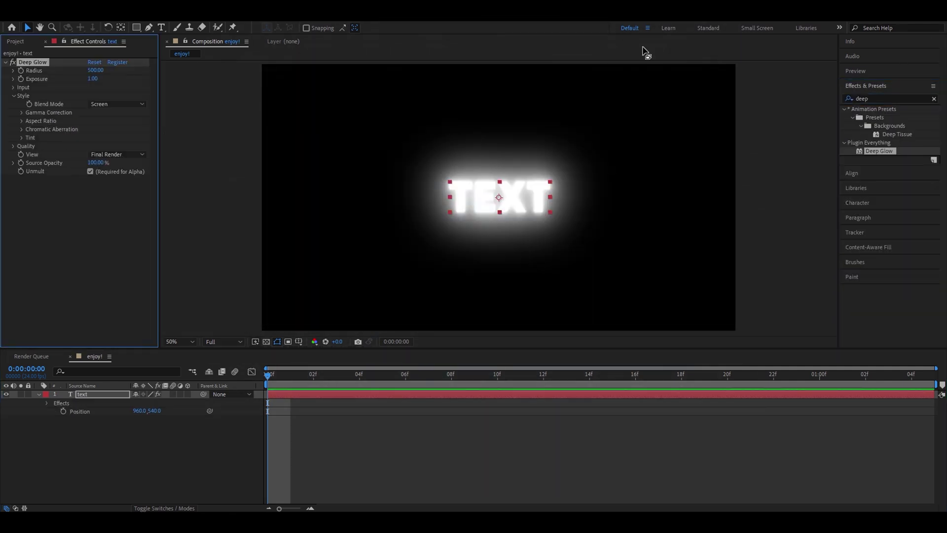
- Add S_WarpVortex above Deep Glow on the text layer and set its Vortex Start to -40
{"action": "key", "text": "ctrl+5"}
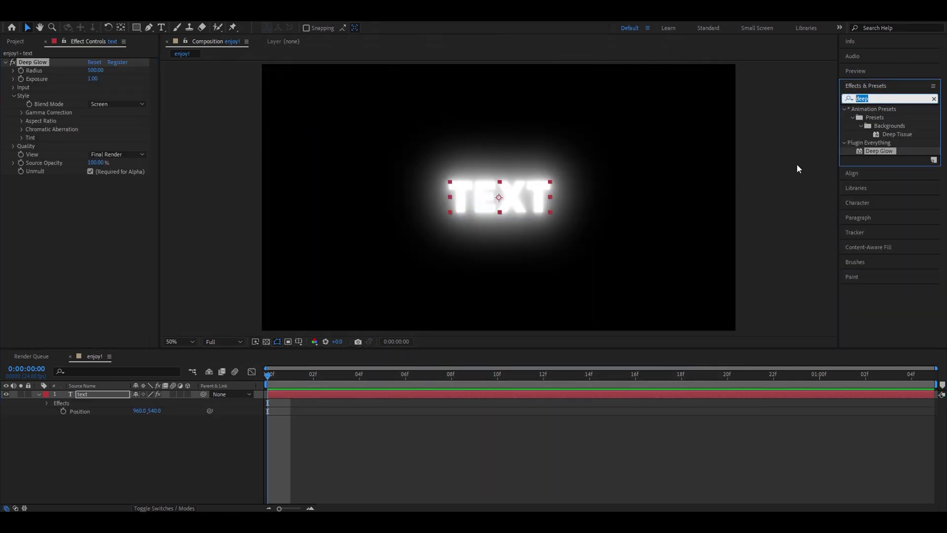
{"action": "type", "text": "s_warp"}
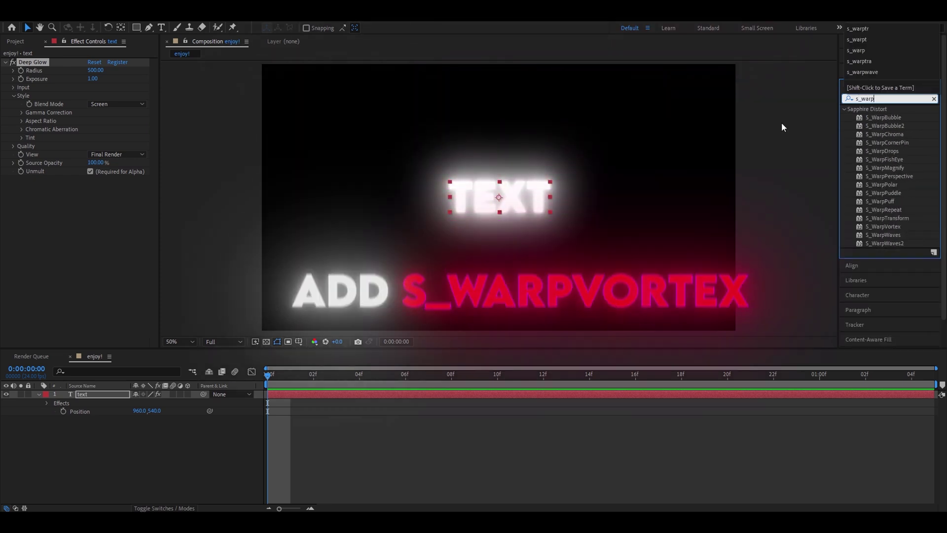
{"action": "left_click_drag", "start_coordinate": [885, 227], "coordinate": [56, 64]}
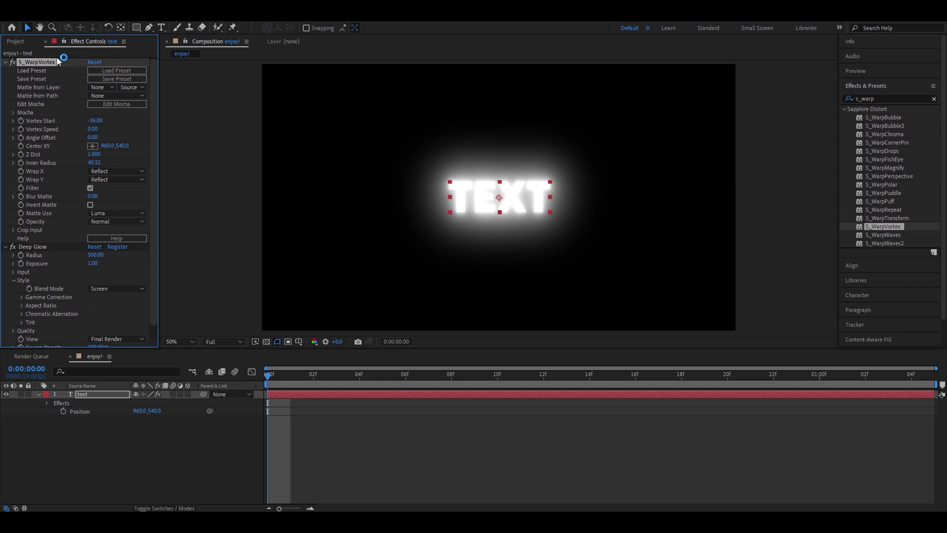
{"action": "left_click", "coordinate": [101, 121]}
{"action": "type", "text": "-40"}
{"action": "key", "text": "Return"}
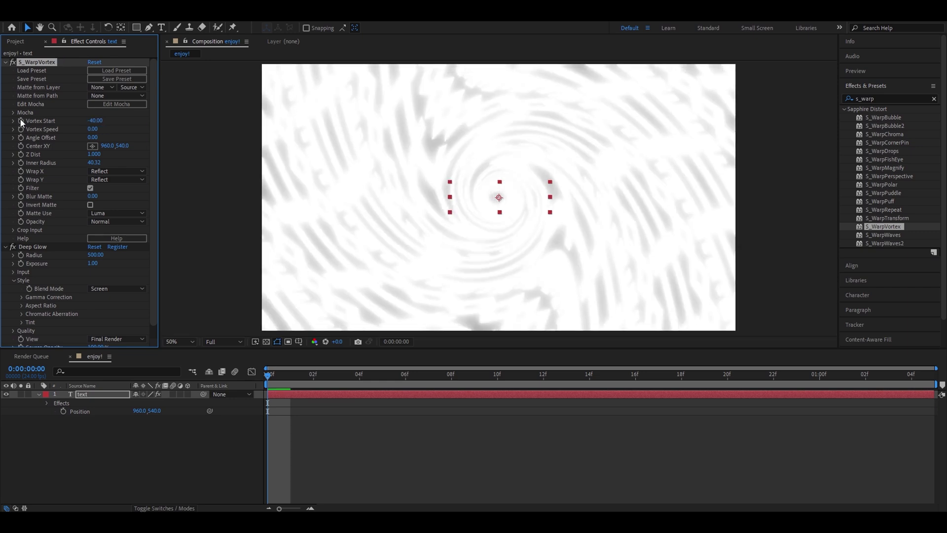
- Give Vortex Start a second keyframe with a new value at 0:00:01:04, and return to the first frame
{"action": "left_click_drag", "start_coordinate": [336, 375], "coordinate": [912, 376]}
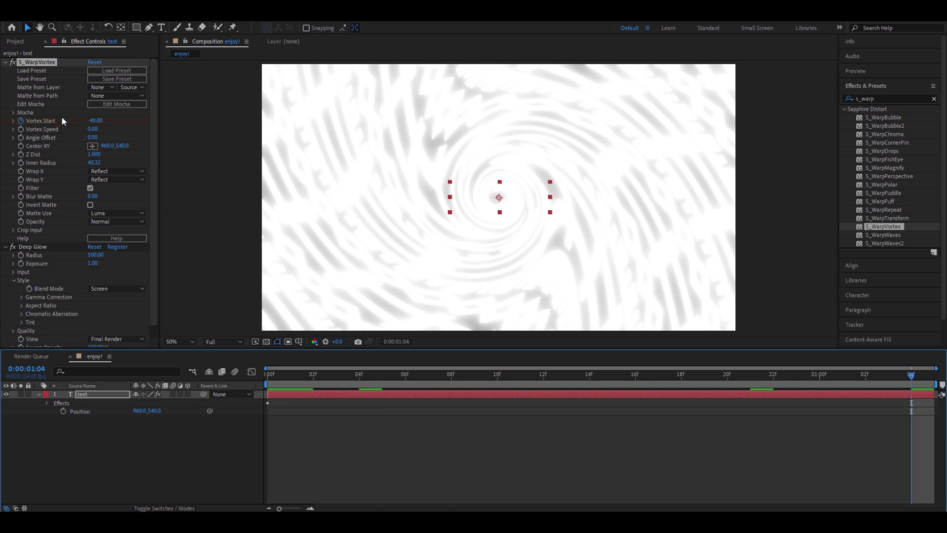
{"action": "left_click", "coordinate": [101, 120]}
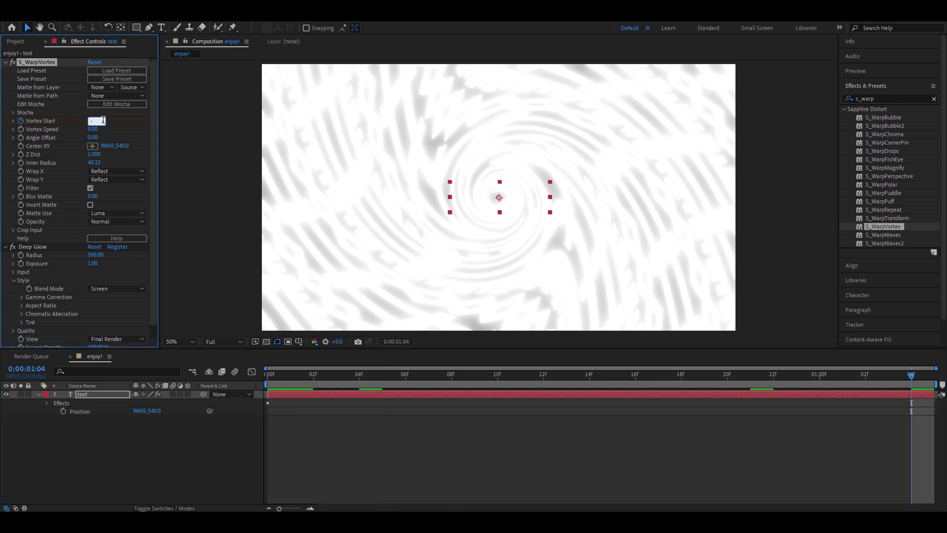
{"action": "key", "text": "Return"}
{"action": "mouse_move", "coordinate": [268, 375]}
{"action": "left_mouse_down"}
{"action": "mouse_move", "coordinate": [846, 370]}
{"action": "mouse_move", "coordinate": [264, 372]}
{"action": "left_mouse_up"}
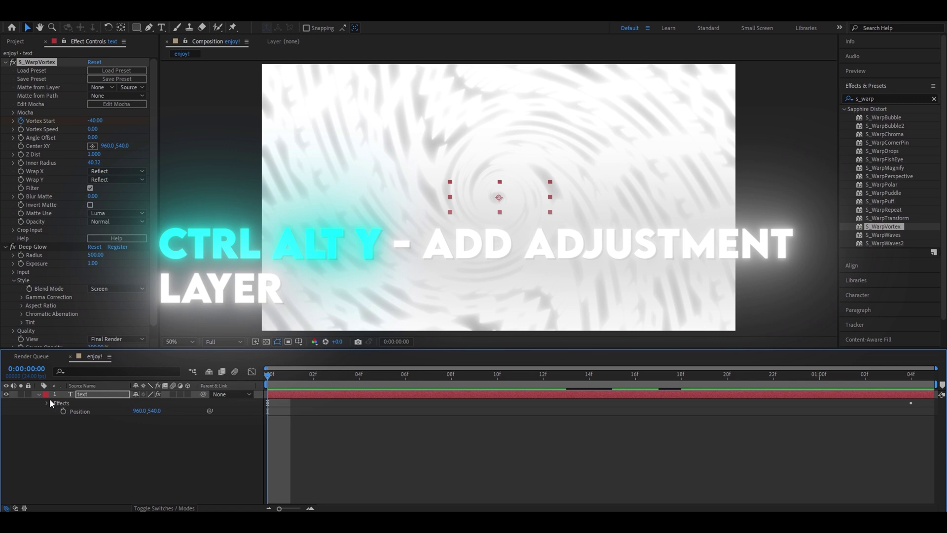
- Add an adjustment layer above the text and set its Deep Glow radius to 250 and exposure to 0.31
{"action": "key", "text": "ctrl+alt+y"}
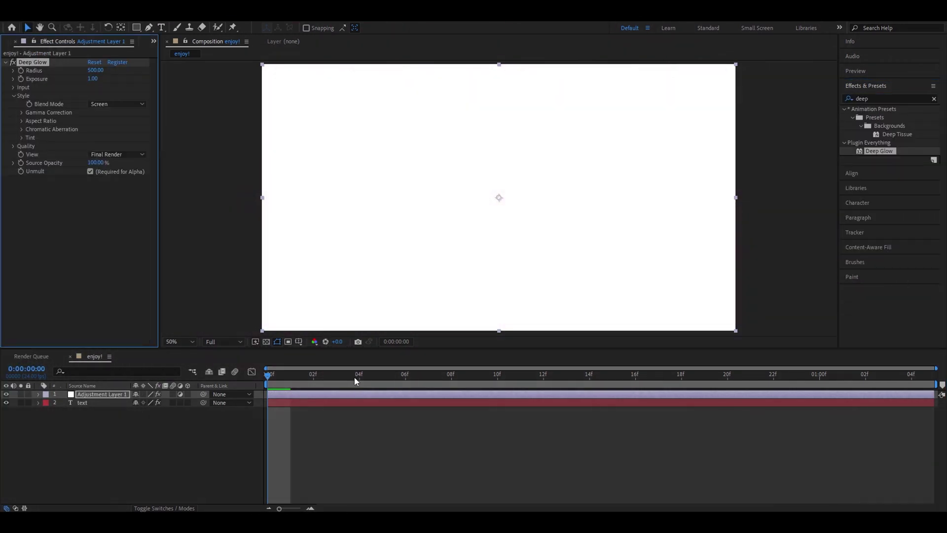
{"action": "left_click", "coordinate": [93, 70]}
{"action": "type", "text": "250"}
{"action": "key", "text": "Tab"}
{"action": "key", "text": "Return"}
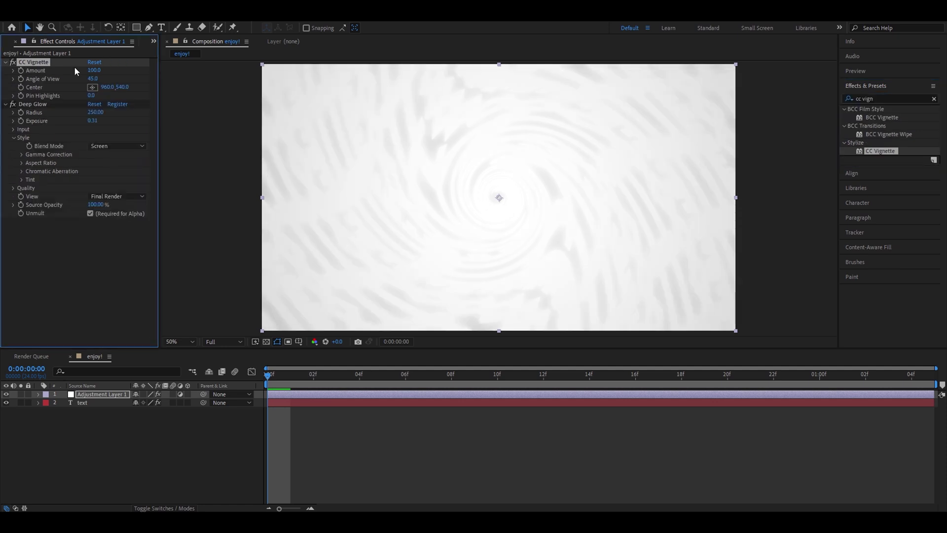
- Set the CC Vignette amount to 131 and its angle of view to 49 on the adjustment layer
{"action": "left_click", "coordinate": [92, 71]}
{"action": "type", "text": "131"}
{"action": "left_click", "coordinate": [94, 79]}
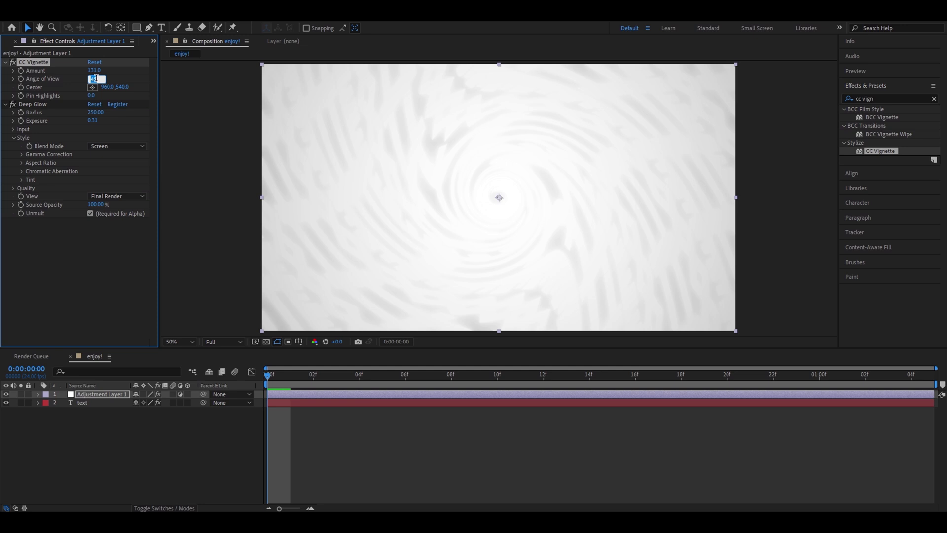
{"action": "type", "text": "49"}
{"action": "key", "text": "Return"}
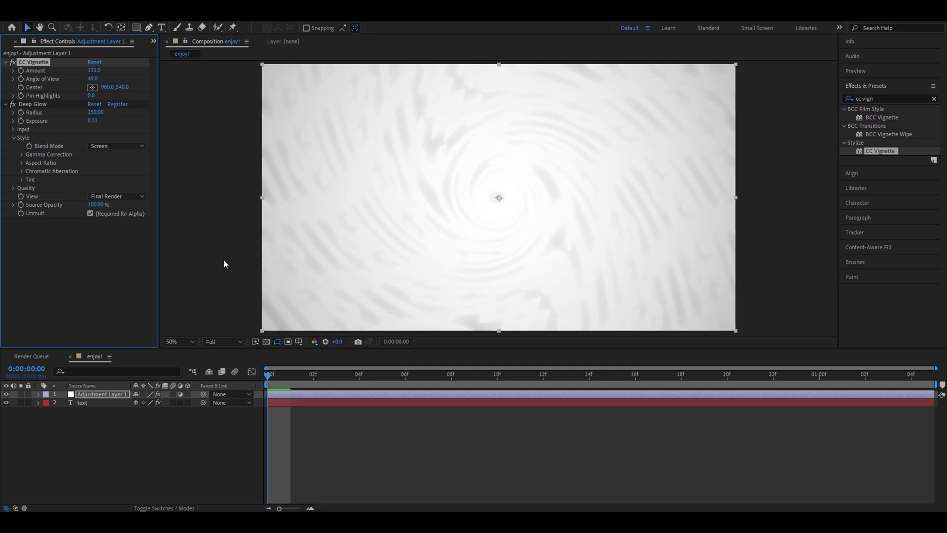
- Find 4-Color Gradient and add it above CC Vignette on the adjustment layer
{"action": "left_click", "coordinate": [891, 100]}
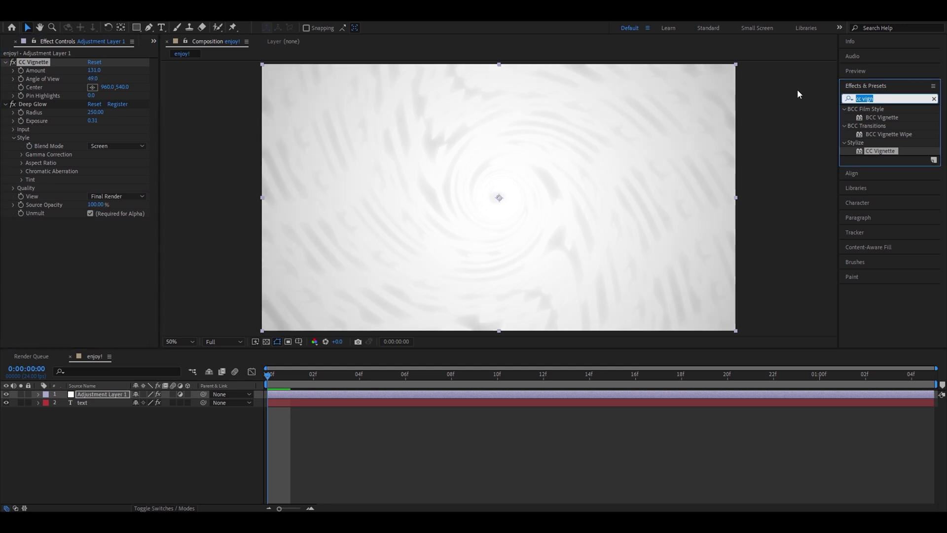
{"action": "type", "text": "4-color"}
{"action": "left_click_drag", "start_coordinate": [886, 117], "coordinate": [79, 62]}
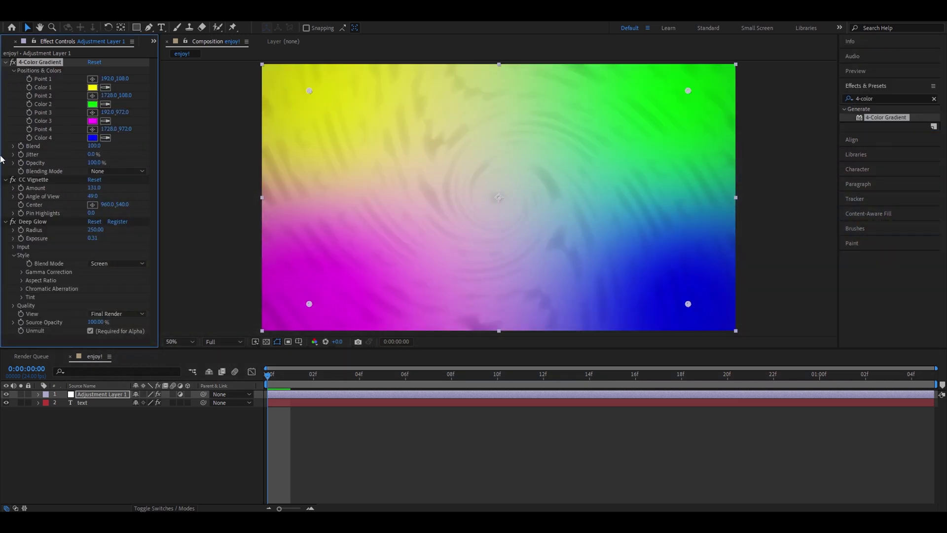
- Set the gradient's Color 1 to light blue 38C6FB and Color 2 to 81DAFF
{"action": "left_click", "coordinate": [92, 88]}
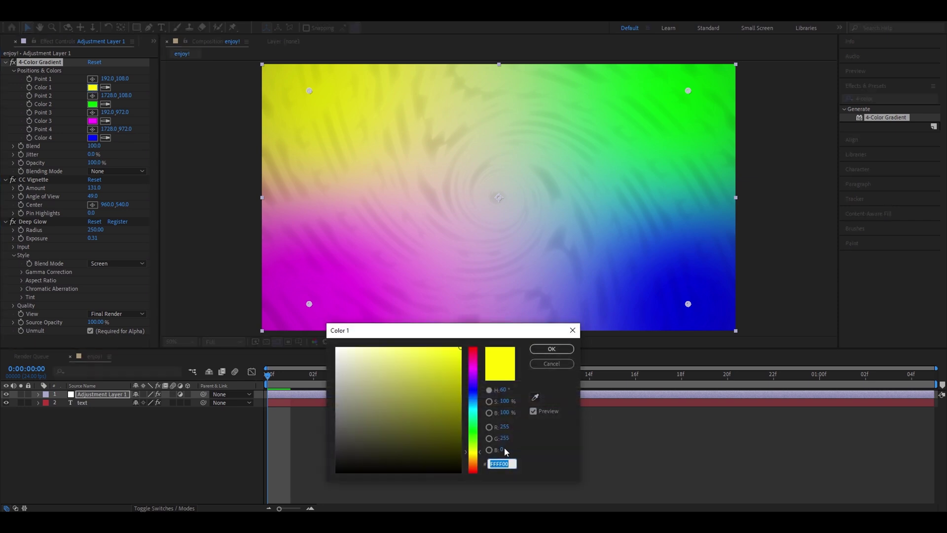
{"action": "key", "text": "ctrl+v"}
{"action": "key", "text": "Return"}
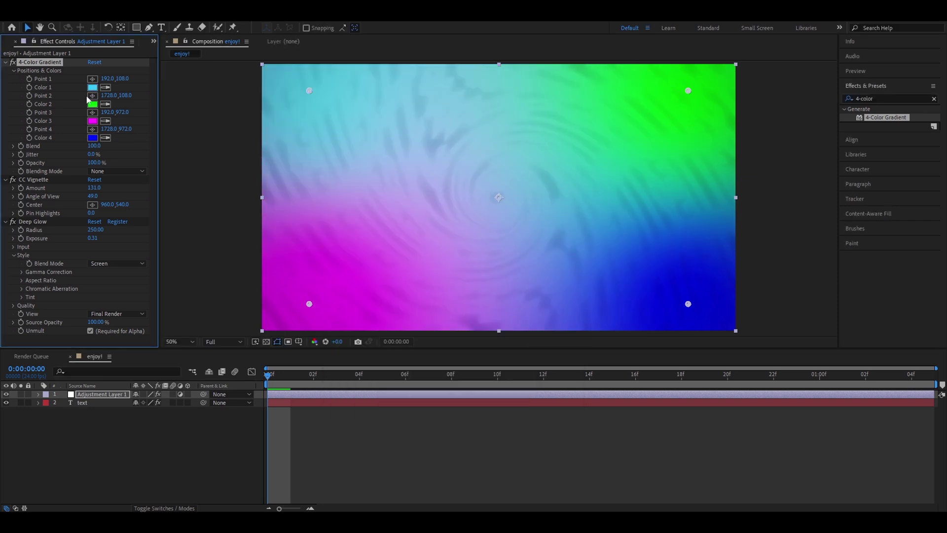
{"action": "left_click", "coordinate": [92, 104]}
{"action": "type", "text": "81DAFF"}
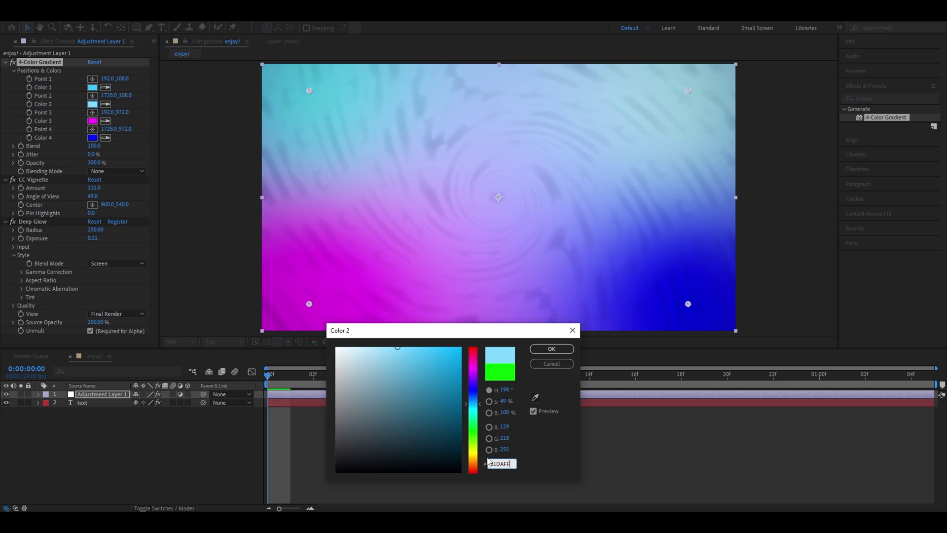
{"action": "left_click", "coordinate": [549, 349]}
- Keep the gradient's Color 3 at magenta FF00FF and set Color 4 to light purple
{"action": "left_click", "coordinate": [92, 121]}
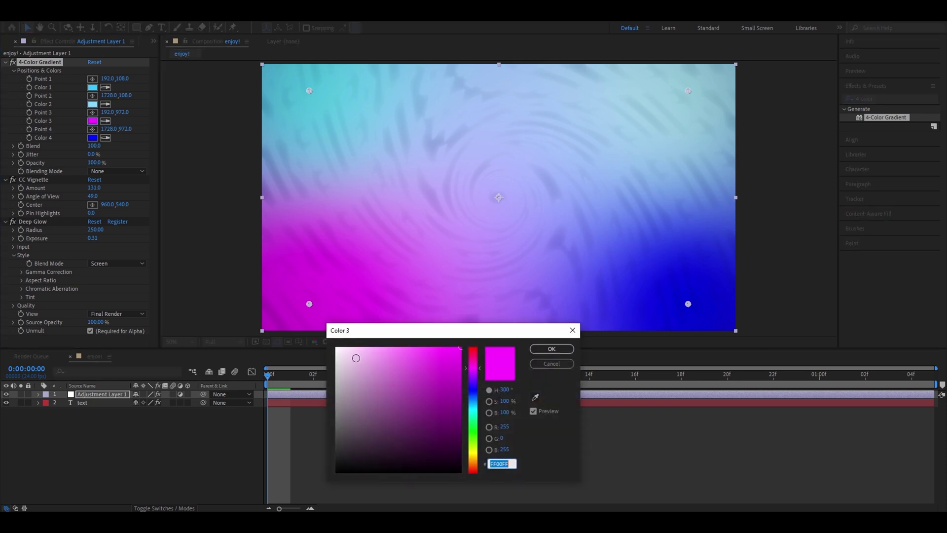
{"action": "left_click", "coordinate": [551, 348]}
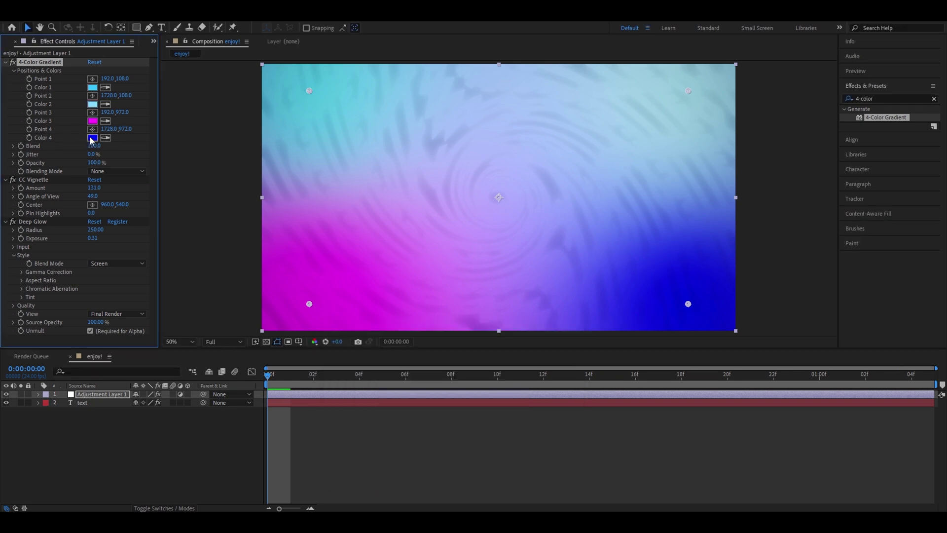
{"action": "left_click", "coordinate": [92, 137]}
{"action": "key", "text": "ctrl+v"}
{"action": "left_click", "coordinate": [551, 349]}
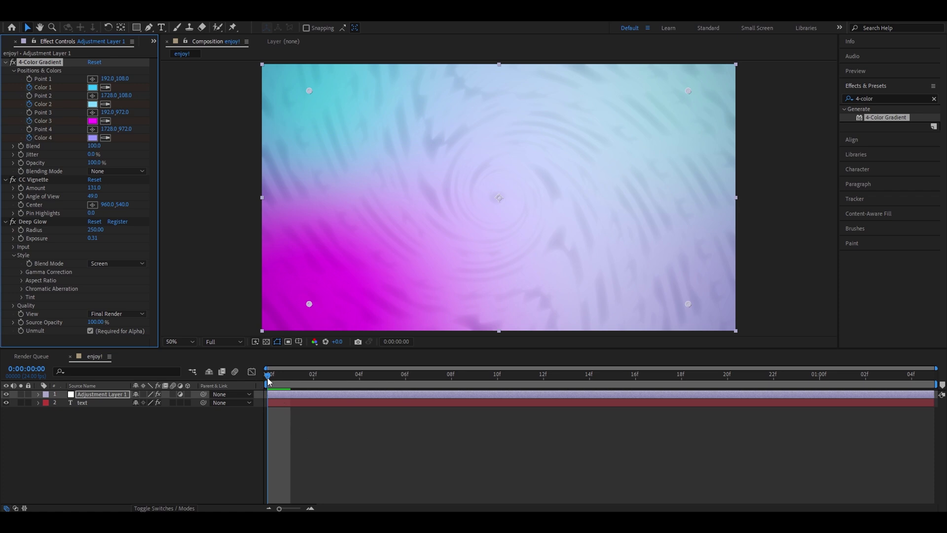
- At 0:00:01:04, keyframe the gradient's Color 1 to magenta and Color 3 to light blue
{"action": "key", "text": "space"}
{"action": "left_click", "coordinate": [93, 88]}
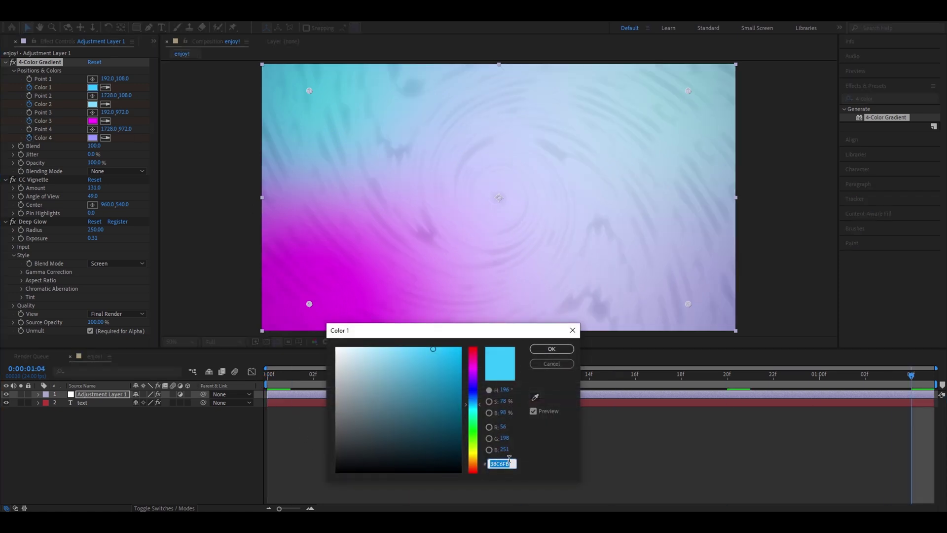
{"action": "key", "text": "Return"}
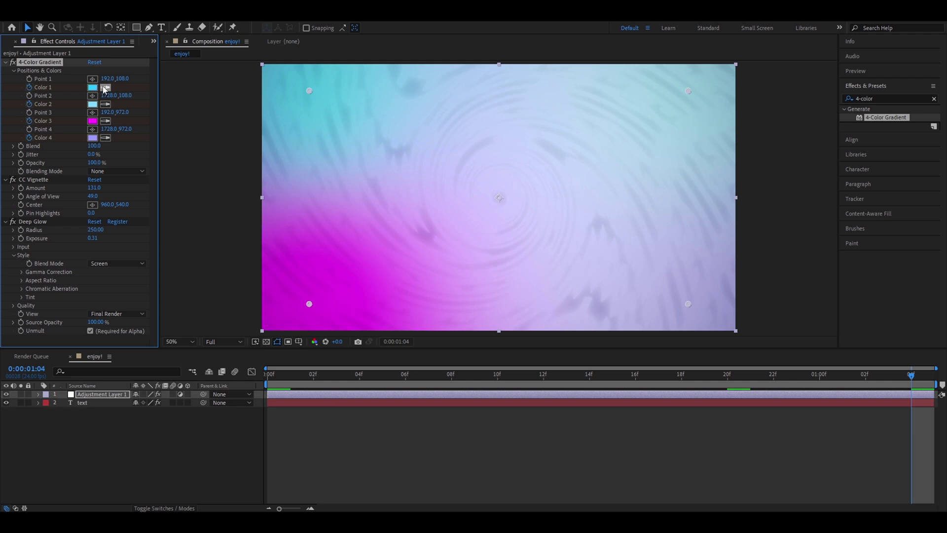
{"action": "left_click", "coordinate": [105, 88]}
{"action": "left_click", "coordinate": [93, 121]}
{"action": "left_click", "coordinate": [92, 120]}
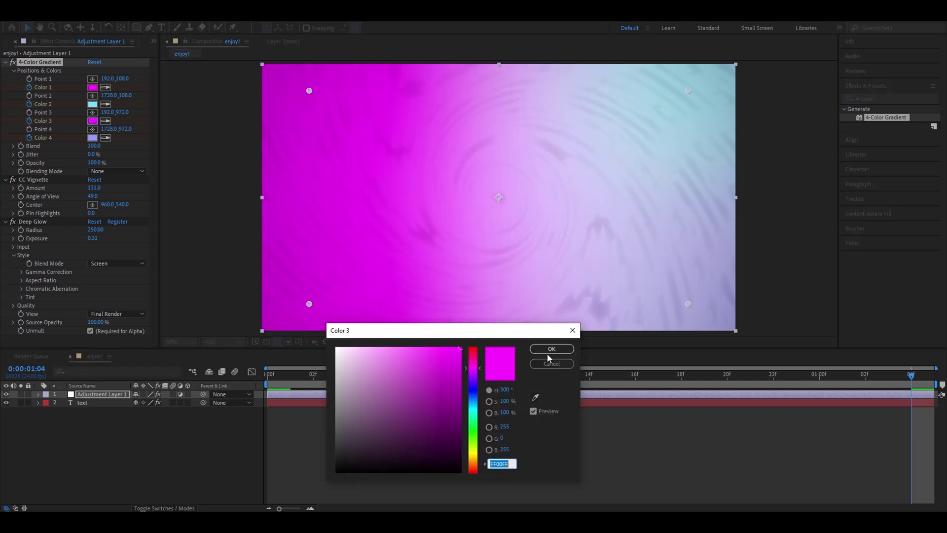
{"action": "key", "text": "ctrl+v"}
{"action": "left_click", "coordinate": [544, 348]}
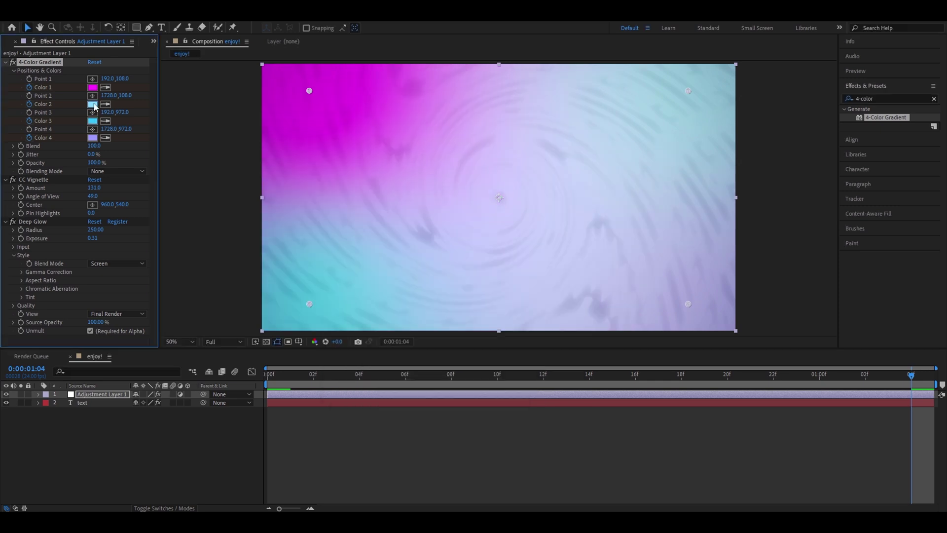
- At 0:00:01:04, keyframe the gradient's Color 2 to light purple and Color 4 to light blue, then return to the start
{"action": "left_click", "coordinate": [93, 104]}
{"action": "key", "text": "Return"}
{"action": "left_click", "coordinate": [105, 104]}
{"action": "left_click", "coordinate": [92, 138]}
{"action": "left_click", "coordinate": [92, 138]}
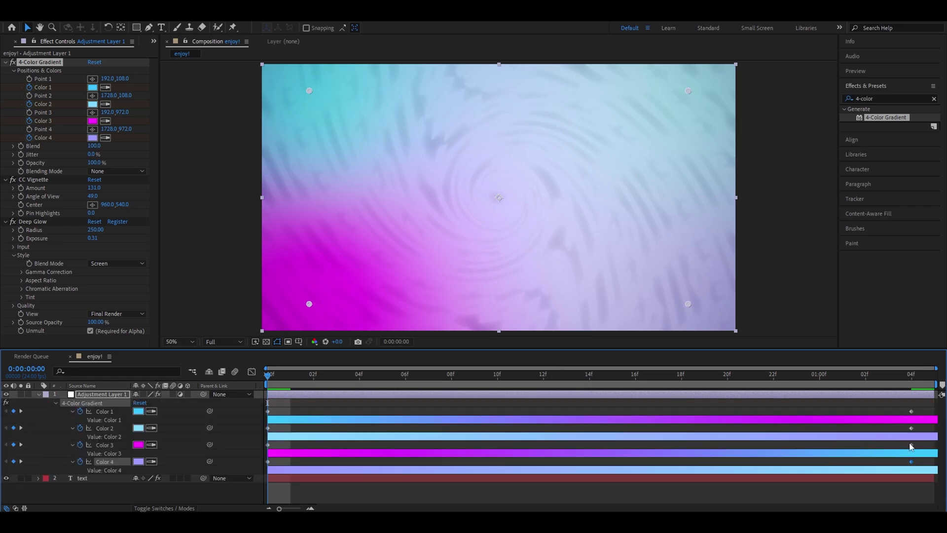
{"action": "left_click_drag", "start_coordinate": [429, 379], "coordinate": [257, 383]}
- Create a second text layer reading "TEXT" above the adjustment layer
{"action": "left_click", "coordinate": [355, 478]}
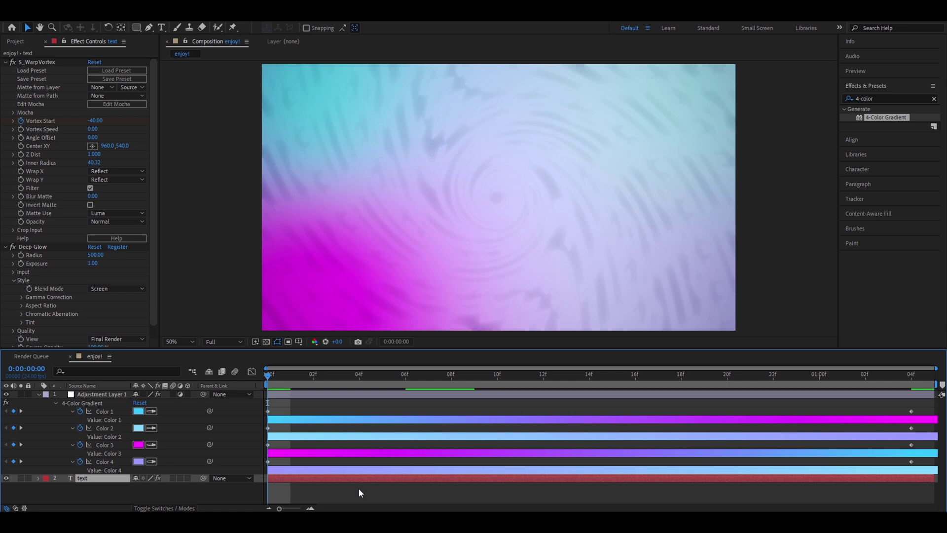
{"action": "left_click", "coordinate": [359, 492]}
{"action": "key", "text": "ctrl+t"}
{"action": "left_click_drag", "start_coordinate": [382, 148], "coordinate": [665, 261]}
{"action": "type", "text": "TEXT"}
{"action": "left_click", "coordinate": [28, 27]}
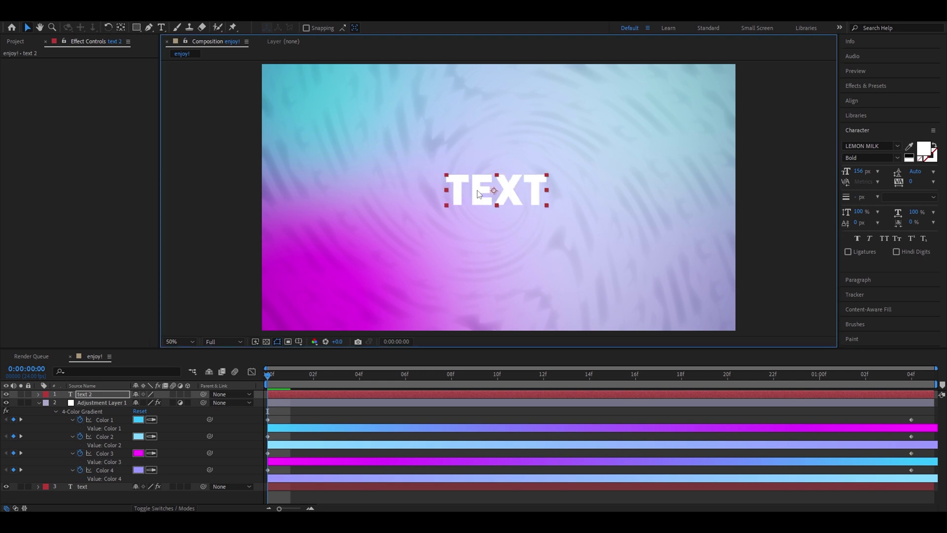
- Set the new top text layer's position to 960, 540
{"action": "key", "text": "p"}
{"action": "left_click", "coordinate": [140, 403]}
{"action": "type", "text": "960"}
{"action": "left_click", "coordinate": [152, 403]}
{"action": "type", "text": "540"}
{"action": "key", "text": "Return"}
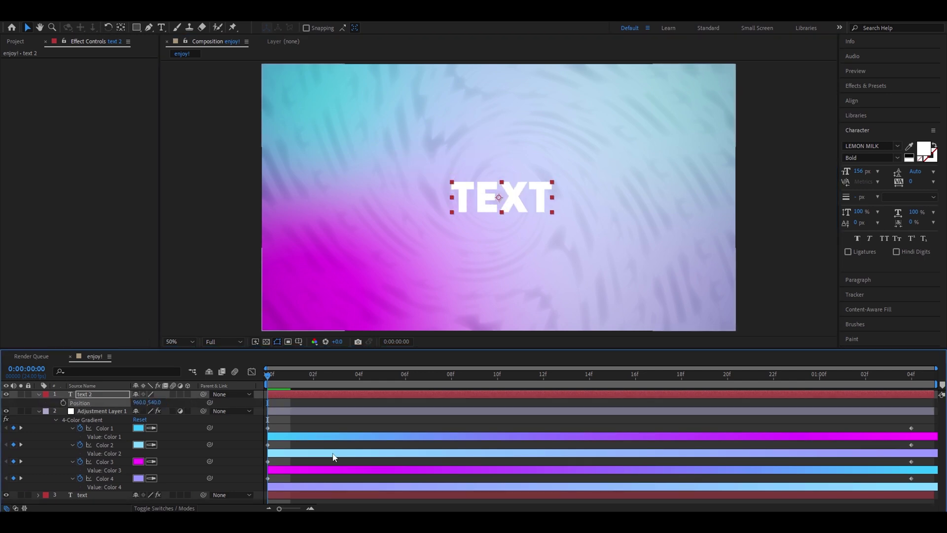
- Create a black solid layer at the top of the composition and apply the Element effect to it
{"action": "right_click", "coordinate": [36, 394]}
{"action": "mouse_move", "coordinate": [55, 273]}
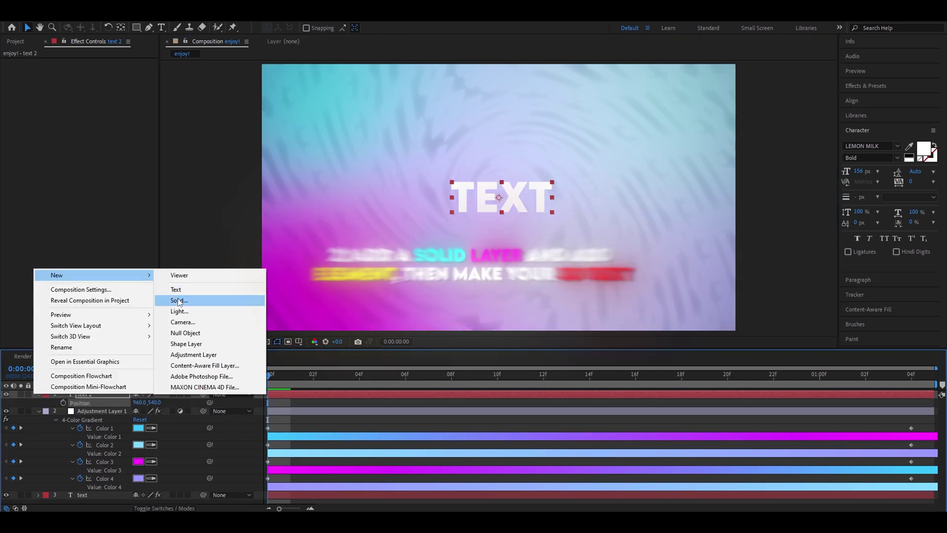
{"action": "left_click", "coordinate": [182, 302]}
{"action": "left_click", "coordinate": [509, 348]}
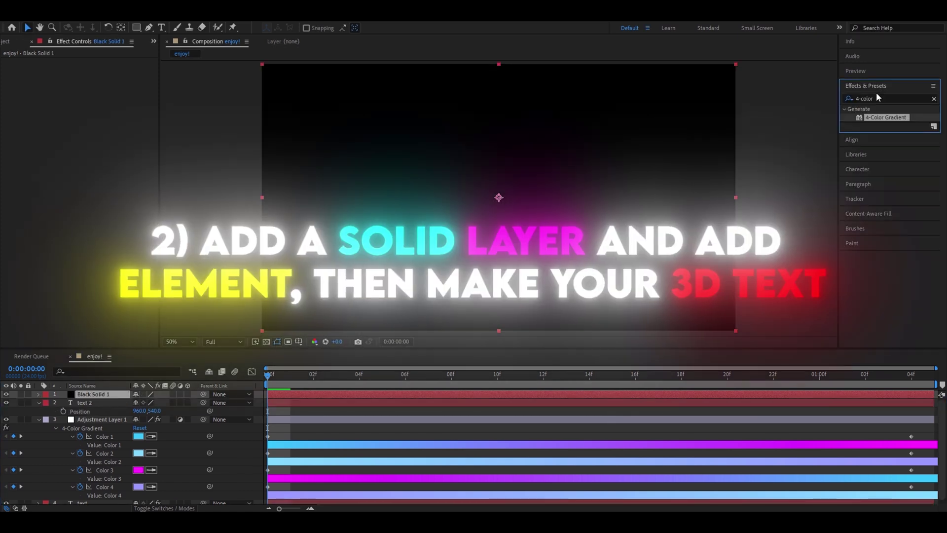
{"action": "left_click_drag", "start_coordinate": [875, 118], "coordinate": [331, 394]}
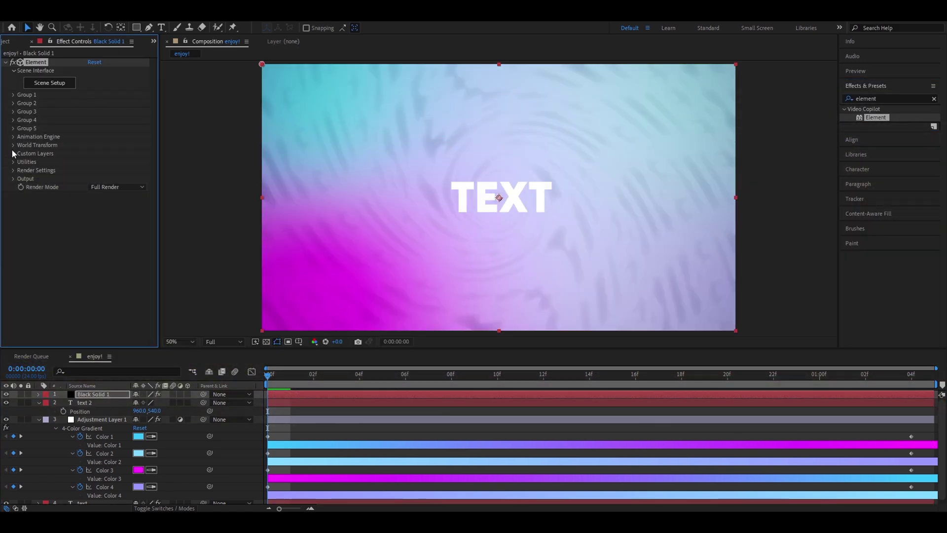
- Set Path Layer 1 in Element's Custom Text and Masks to the "text 2" layer
{"action": "left_click", "coordinate": [13, 154]}
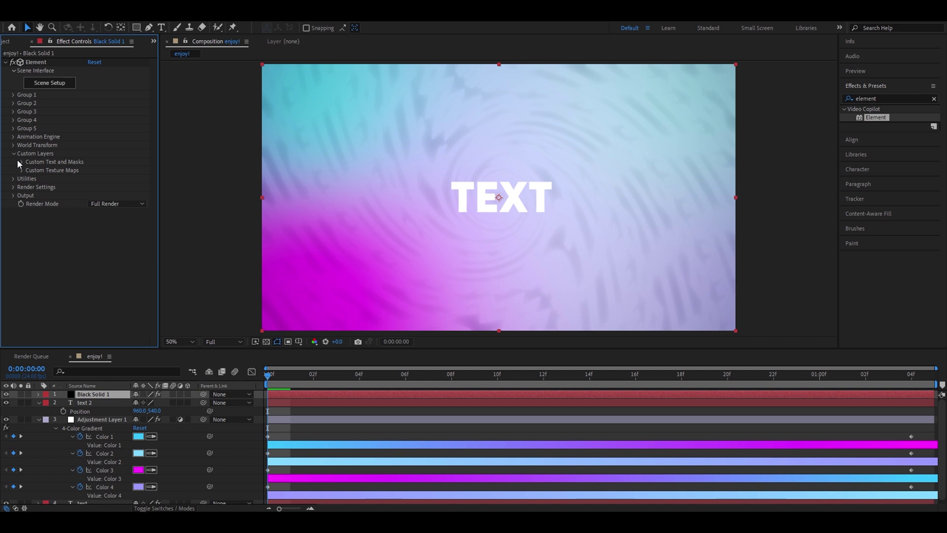
{"action": "left_click", "coordinate": [21, 162]}
{"action": "left_click", "coordinate": [96, 170]}
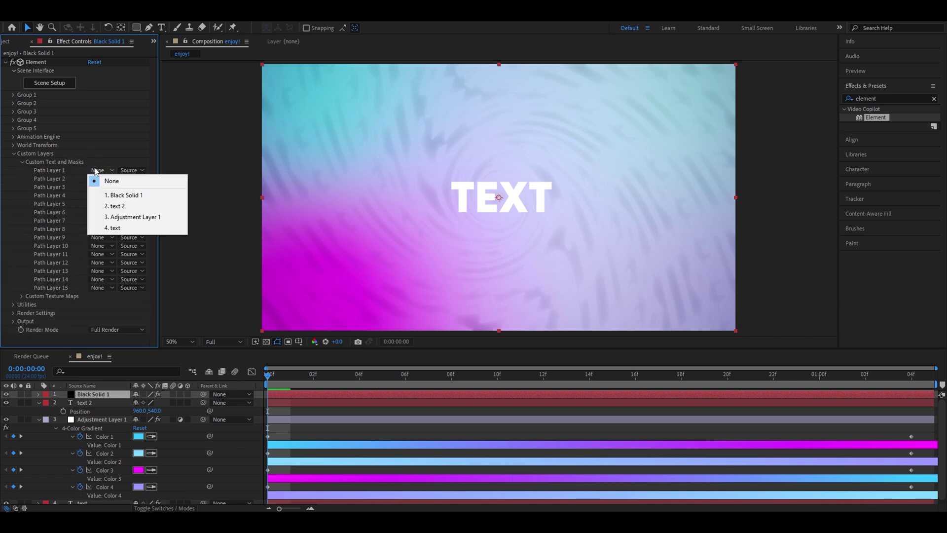
{"action": "left_click", "coordinate": [108, 206]}
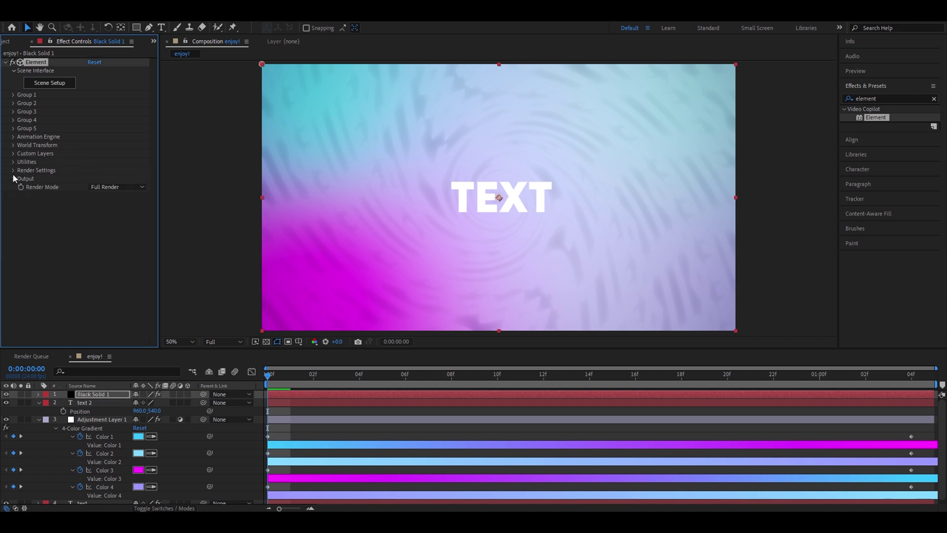
- Set Element's output Multisampling to 32 and Supersampling to 8
{"action": "left_click", "coordinate": [13, 177]}
{"action": "left_click", "coordinate": [98, 203]}
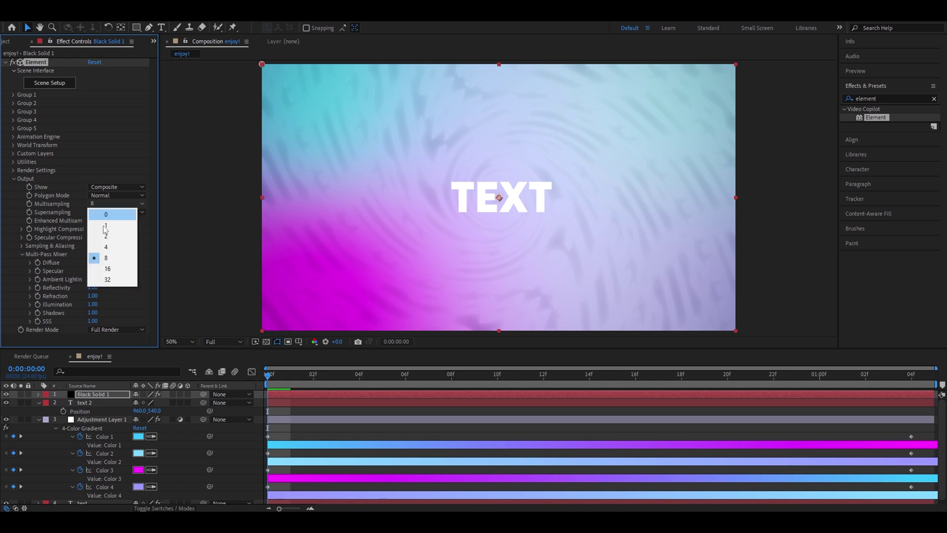
{"action": "left_click", "coordinate": [106, 279]}
{"action": "left_click", "coordinate": [114, 212]}
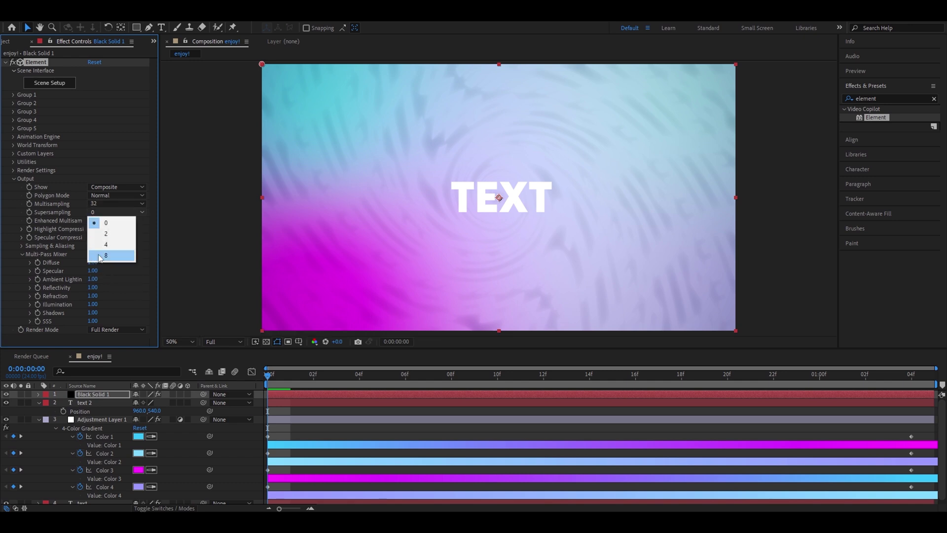
{"action": "left_click", "coordinate": [104, 255]}
- Enable ambient occlusion in Element's render settings and set the SSAO Intensity to 15
{"action": "left_click", "coordinate": [13, 171]}
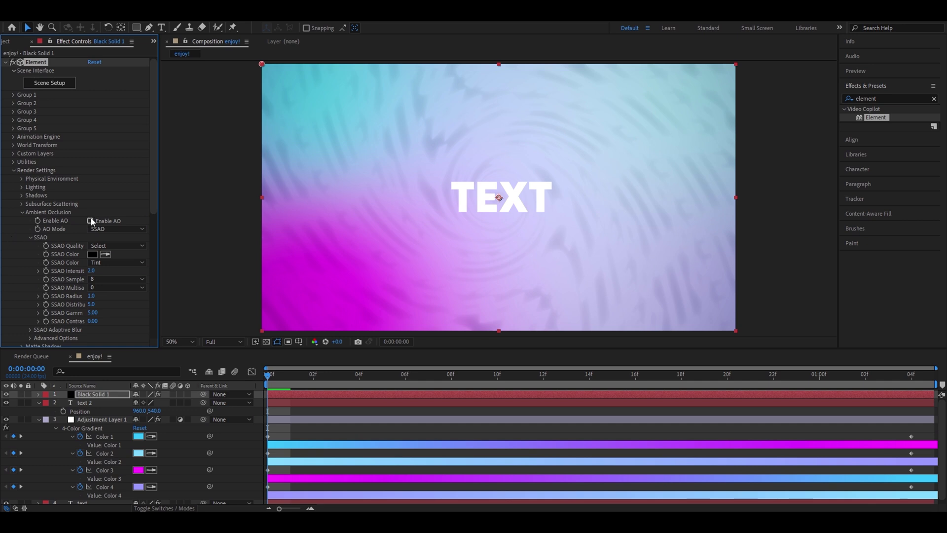
{"action": "left_click", "coordinate": [91, 221]}
{"action": "left_click", "coordinate": [91, 271]}
{"action": "type", "text": "15"}
{"action": "left_click", "coordinate": [22, 212]}
{"action": "left_click", "coordinate": [14, 170]}
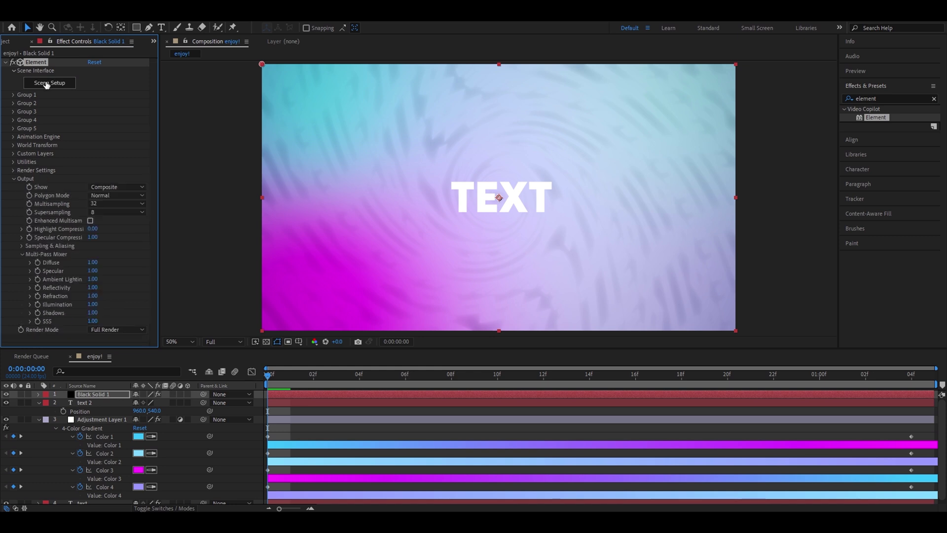
- Extrude the text in Element's Scene Setup and apply the Chrome physical material preset to it
{"action": "left_click", "coordinate": [47, 83]}
{"action": "left_click", "coordinate": [277, 40]}
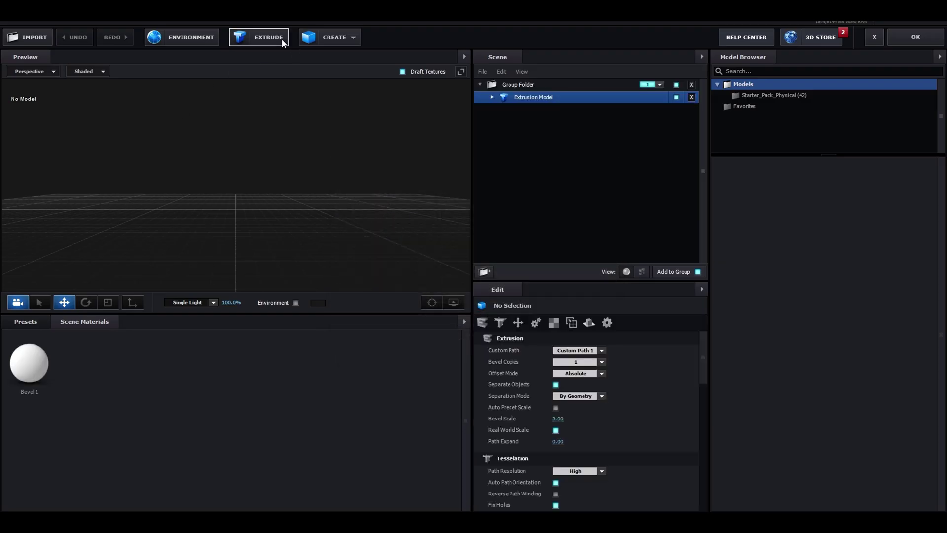
{"action": "left_click", "coordinate": [34, 319]}
{"action": "left_click", "coordinate": [39, 368]}
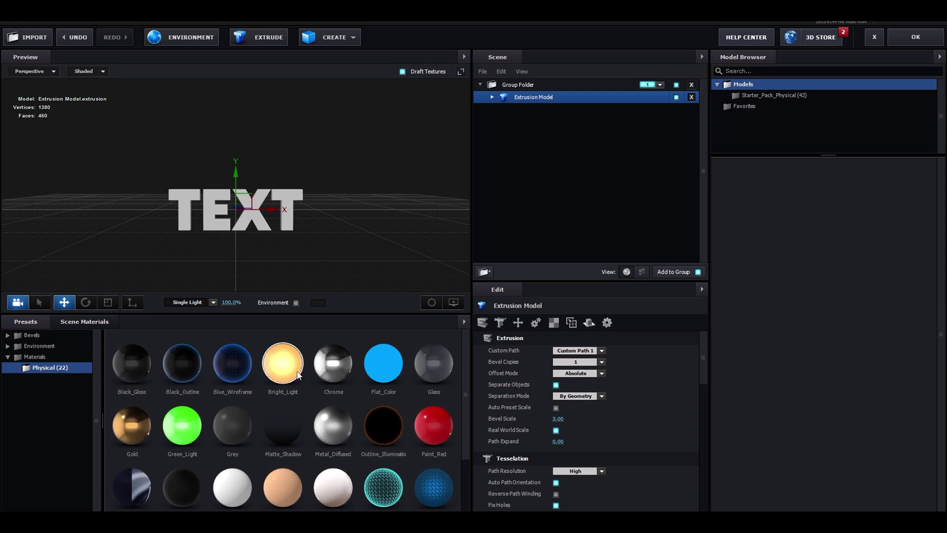
{"action": "left_click_drag", "start_coordinate": [333, 364], "coordinate": [211, 214]}
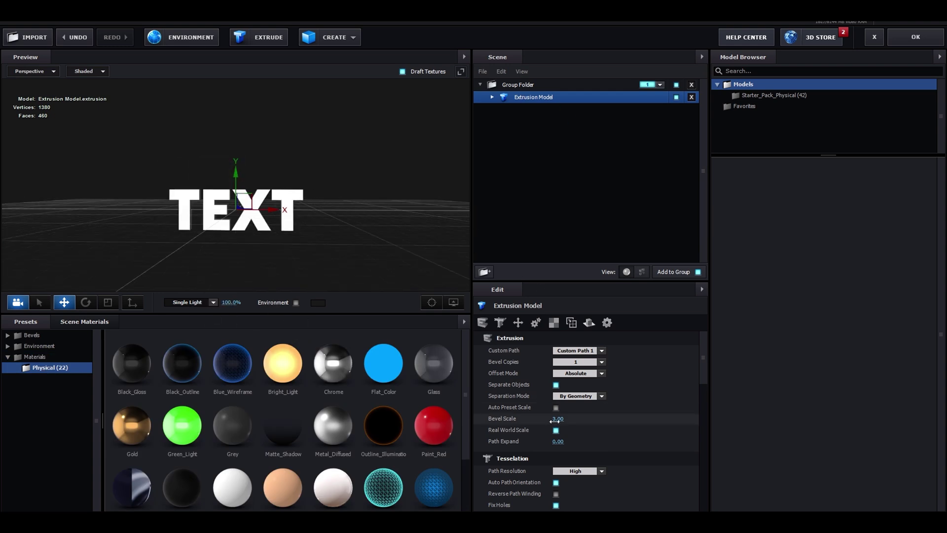
- Set the extrusion model's Bevel Scale to 1 and its uniform Scale to 134%
{"action": "left_click", "coordinate": [557, 419]}
{"action": "type", "text": "1"}
{"action": "scroll", "coordinate": [566, 419], "scroll_direction": "down", "scroll_amount": 3}
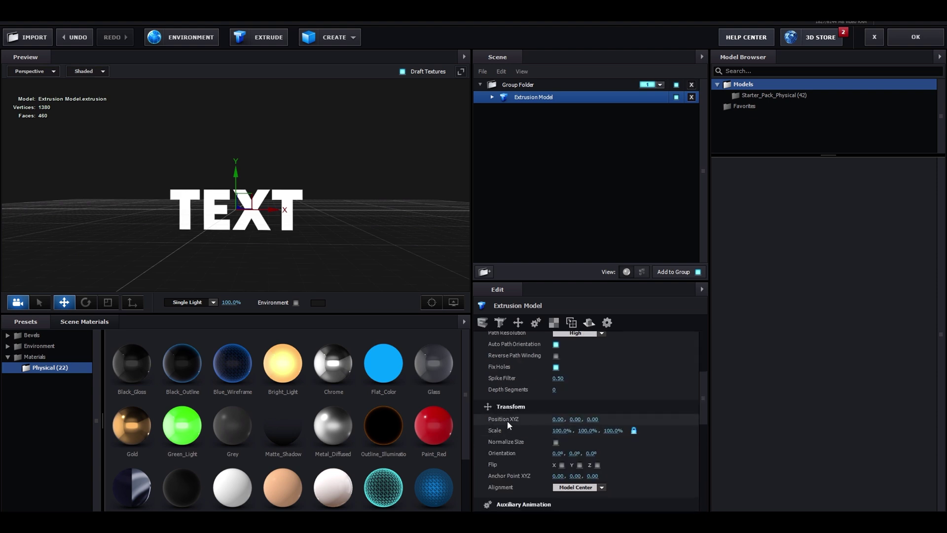
{"action": "left_click", "coordinate": [559, 431]}
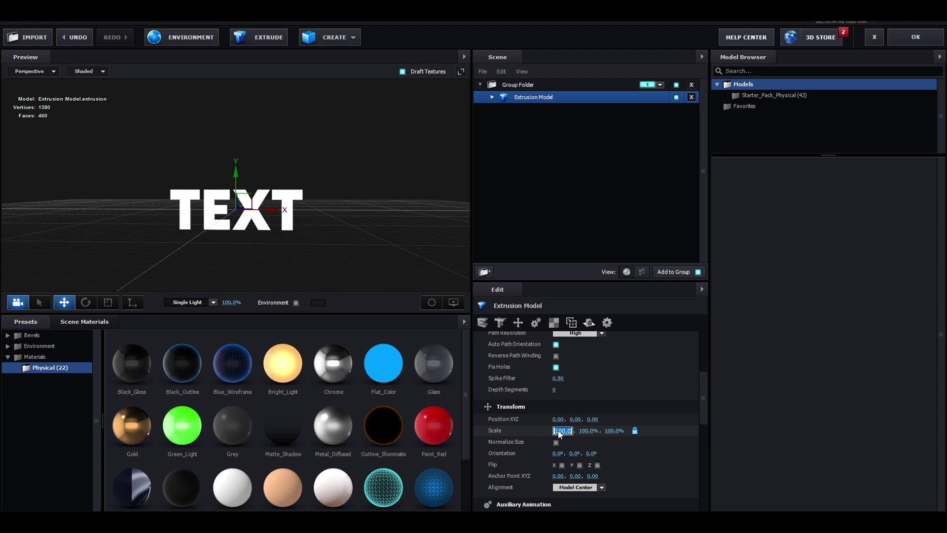
{"action": "key", "text": "BackSpace"}
{"action": "type", "text": "130"}
{"action": "key", "text": "Return"}
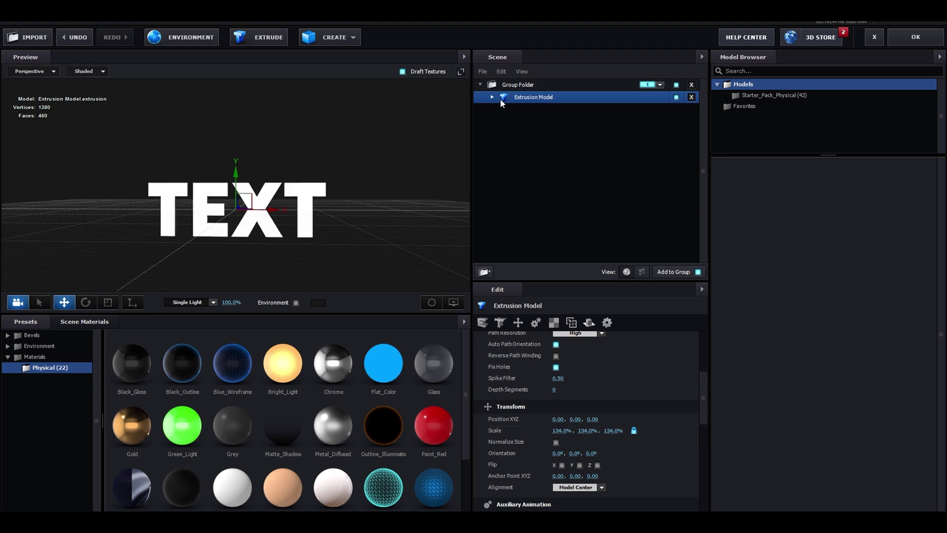
- Select the extrusion model's Chrome material and show its Textures settings
{"action": "left_click", "coordinate": [493, 97]}
{"action": "left_click", "coordinate": [535, 111]}
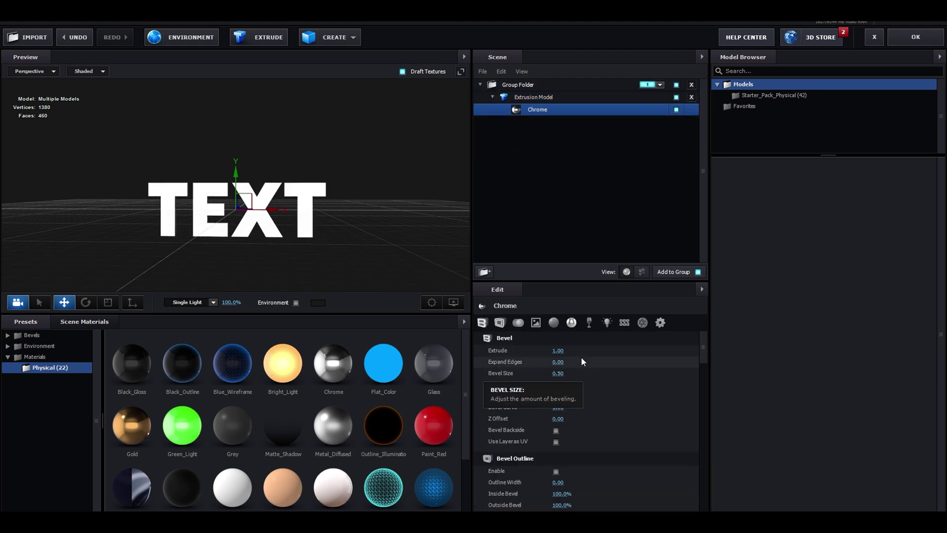
{"action": "scroll", "coordinate": [650, 410], "scroll_direction": "down", "scroll_amount": 8}
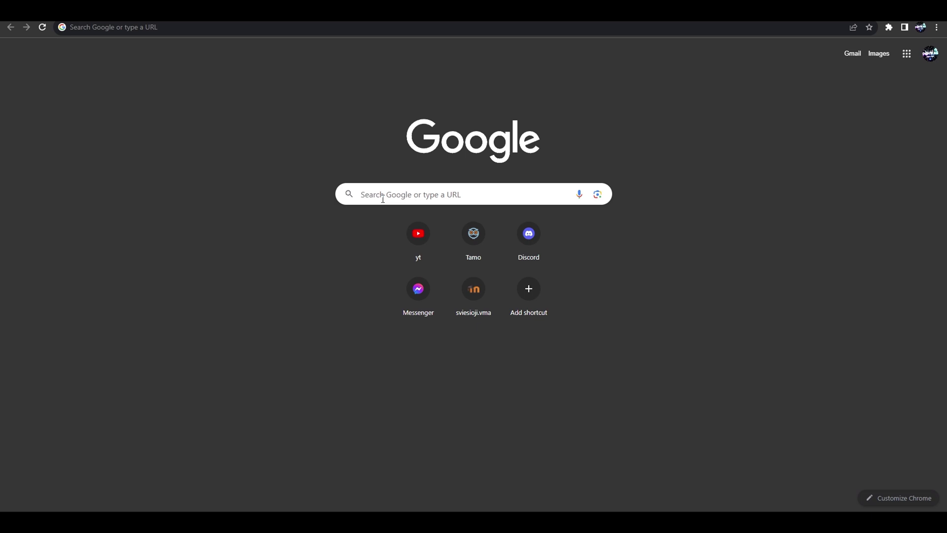
- Switch to the Chrome browser, search Google Images for "purple holographic" and save the WallpaperAccess wallpaper image
{"action": "left_click", "coordinate": [382, 197]}
{"action": "type", "text": "purple holographic"}
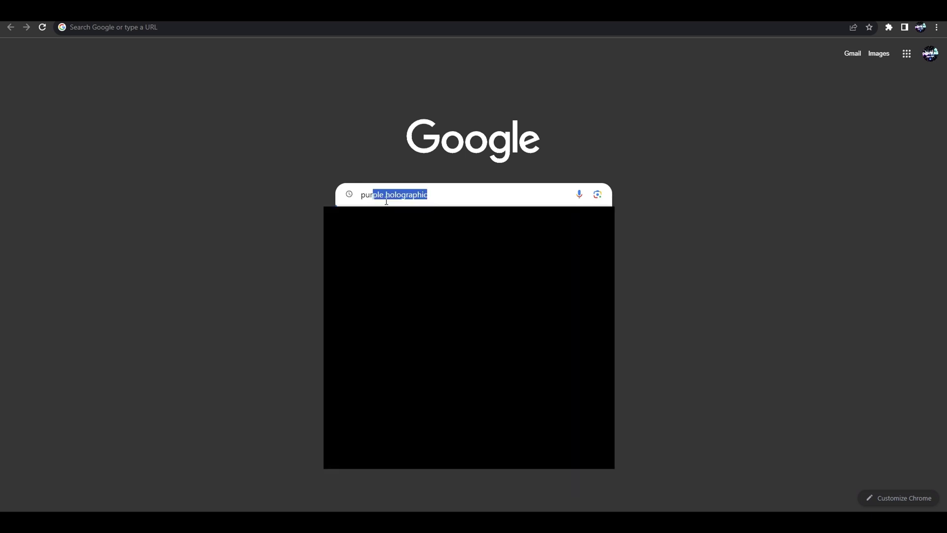
{"action": "key", "text": "Return"}
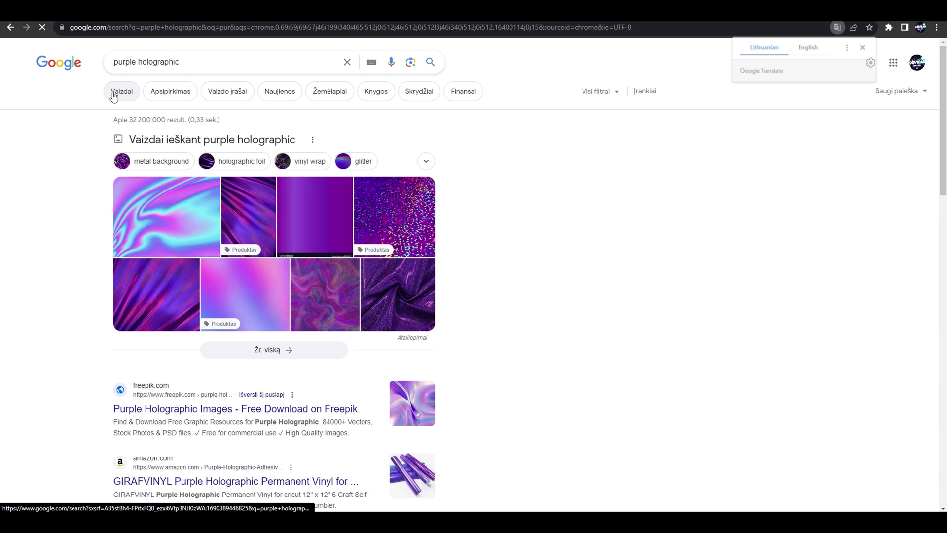
{"action": "left_click", "coordinate": [117, 93]}
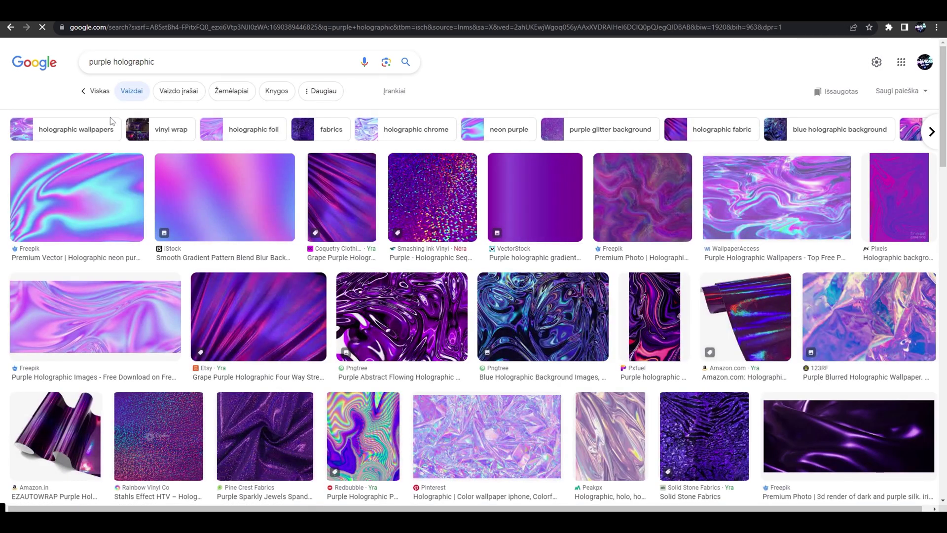
{"action": "left_click", "coordinate": [820, 224]}
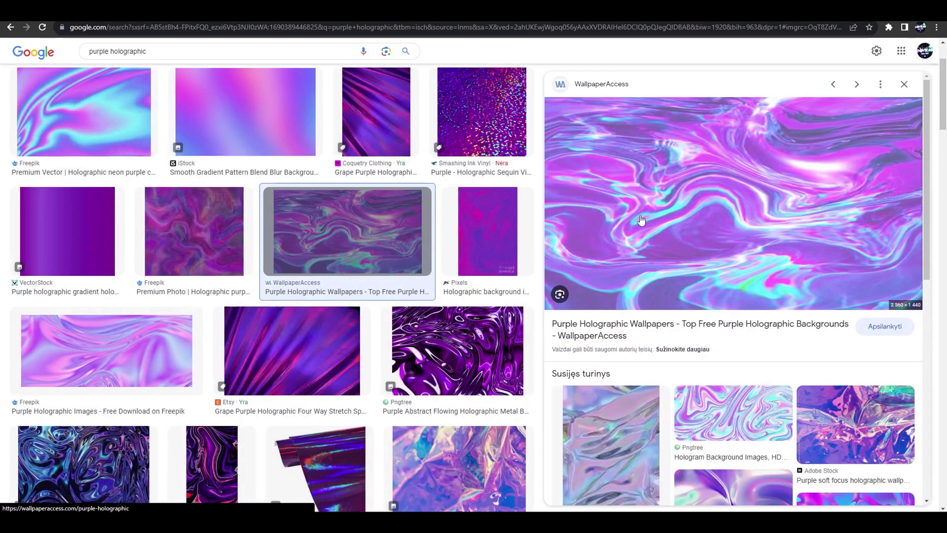
{"action": "right_click", "coordinate": [658, 207]}
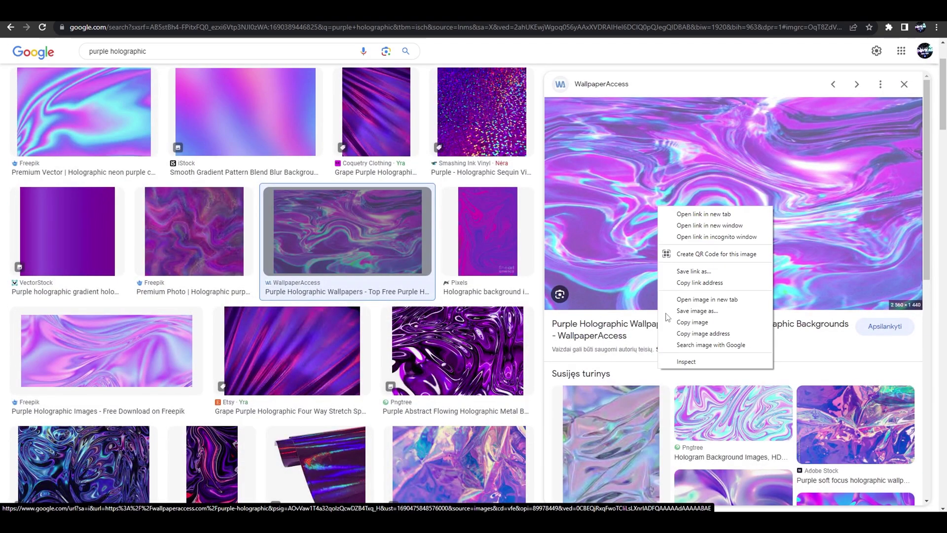
{"action": "left_click", "coordinate": [699, 322]}
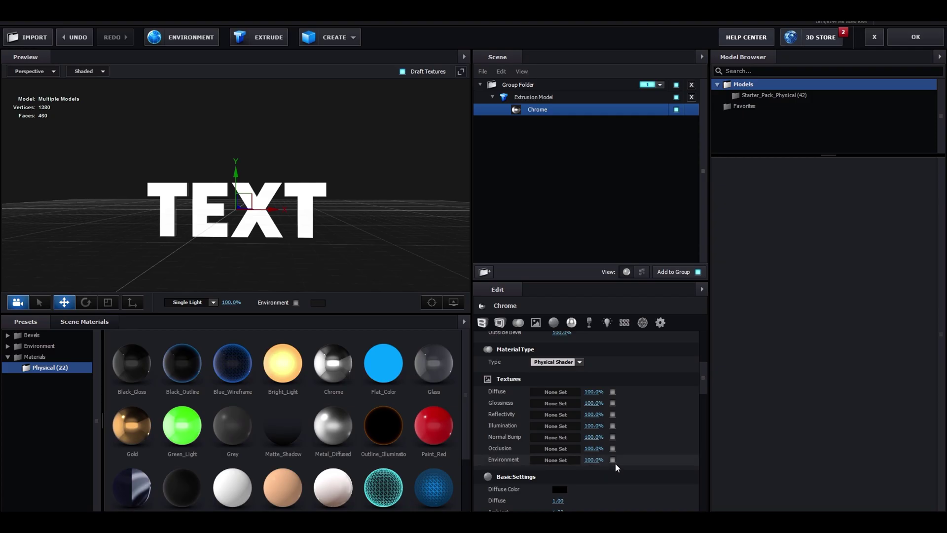
- Back in Element's Scene Setup, load purple.jpg as the Chrome material's Environment texture
{"action": "left_click", "coordinate": [550, 460]}
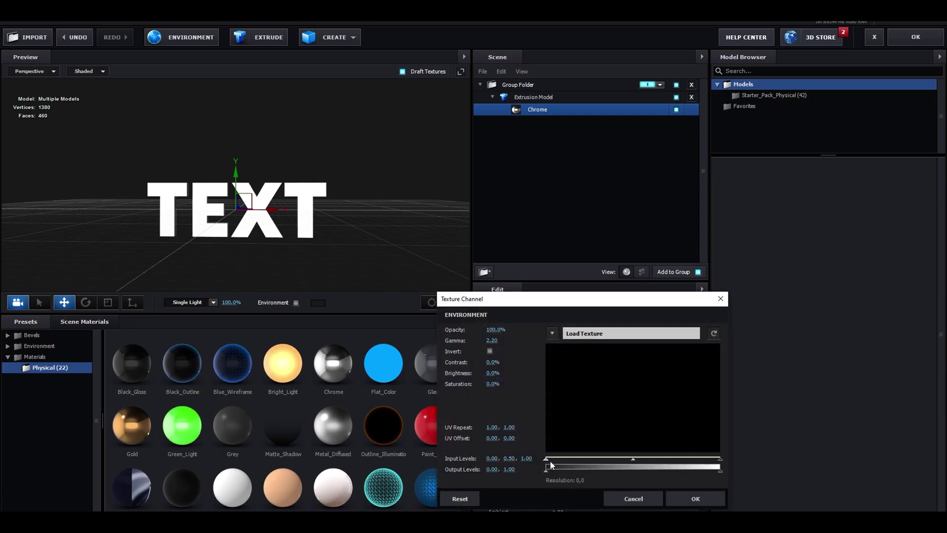
{"action": "left_click", "coordinate": [589, 334]}
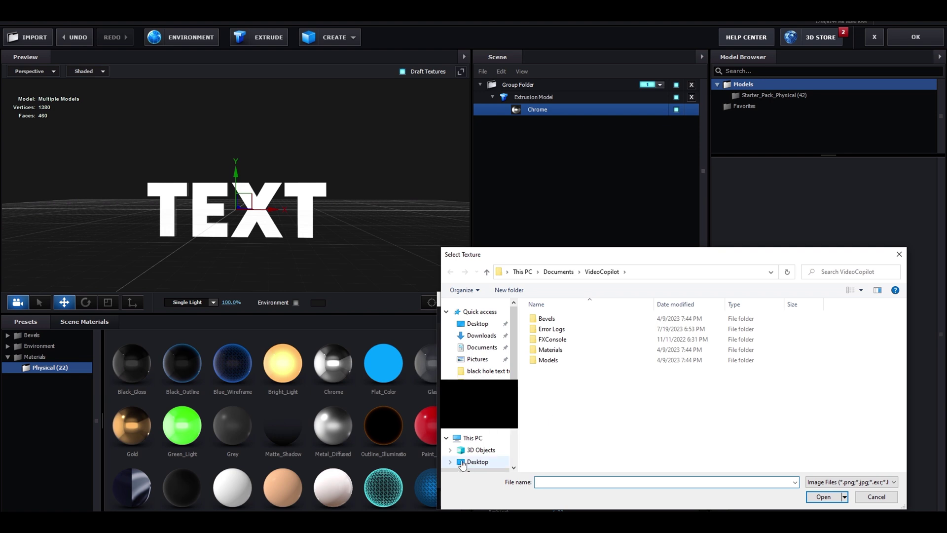
{"action": "left_click", "coordinate": [481, 371]}
{"action": "double_click", "coordinate": [611, 326]}
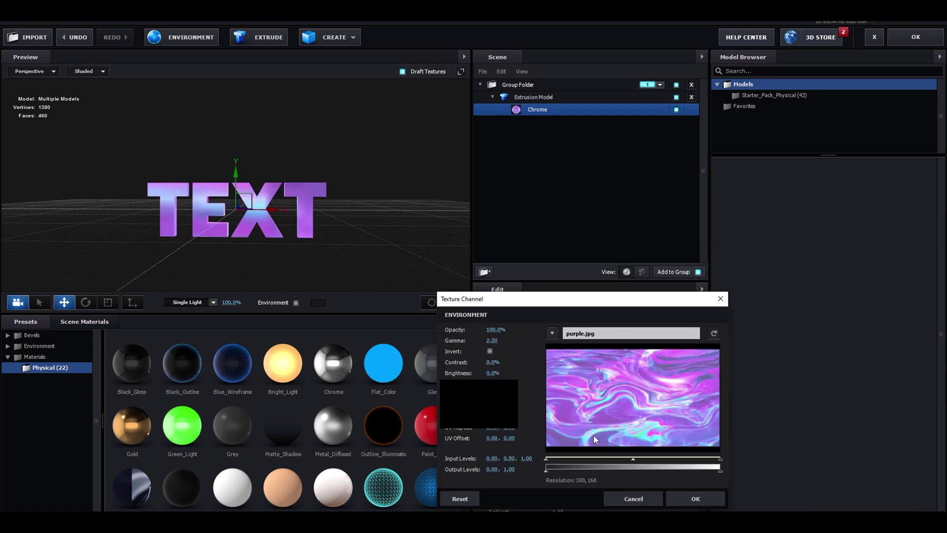
{"action": "left_click", "coordinate": [690, 496]}
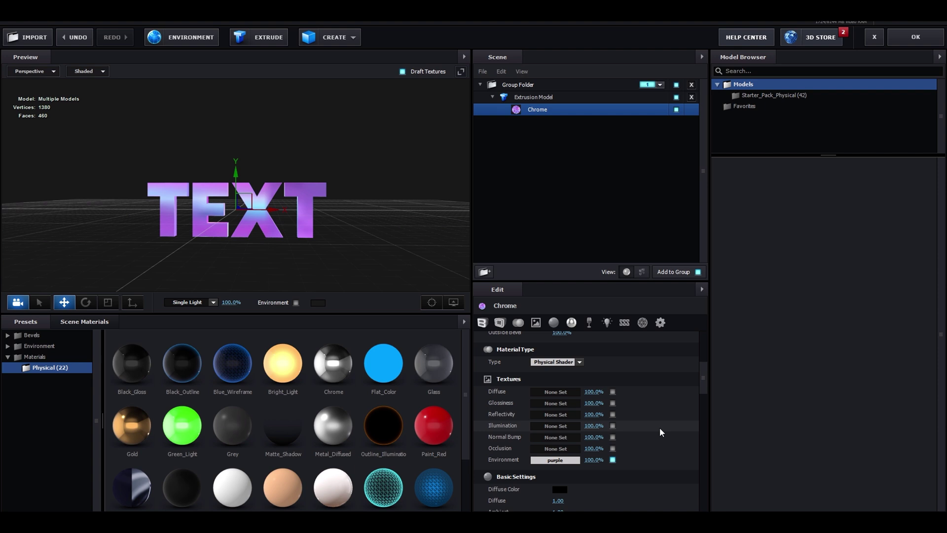
- Accept the Element scene and hide the flat "text 2" layer in the composition
{"action": "left_click", "coordinate": [915, 37]}
{"action": "left_click", "coordinate": [6, 402]}
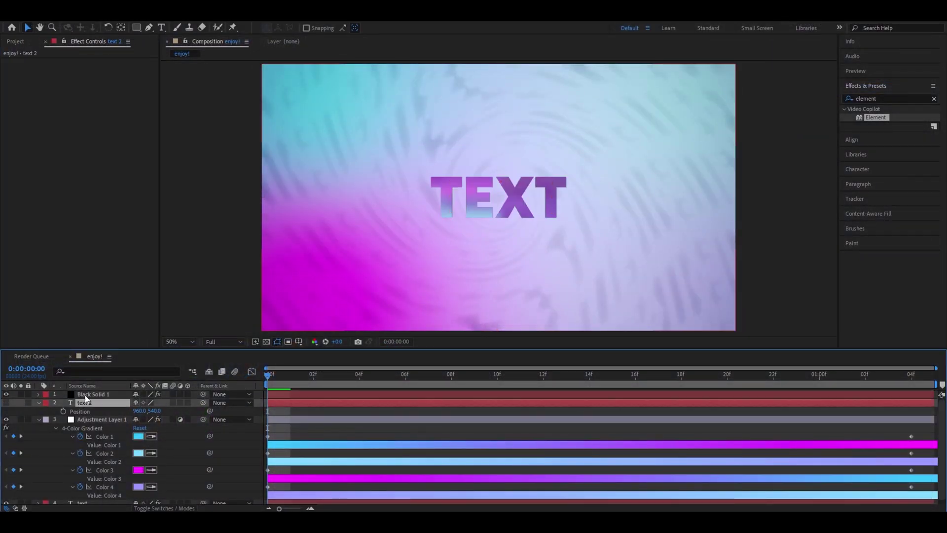
- Apply Deep Glow to Black Solid 1 and set its Radius to 708
{"action": "left_click", "coordinate": [90, 394]}
{"action": "left_click", "coordinate": [891, 98]}
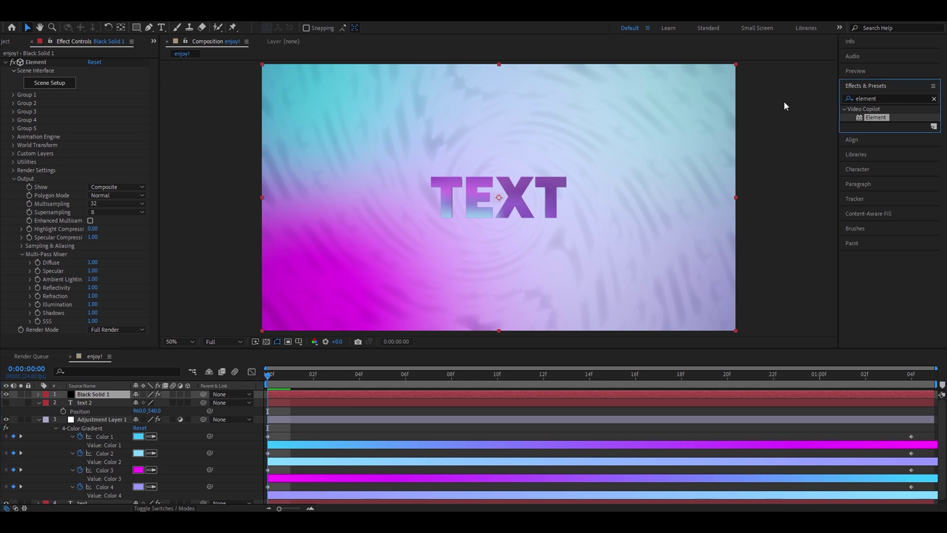
{"action": "type", "text": "deep"}
{"action": "left_click_drag", "start_coordinate": [878, 151], "coordinate": [59, 330]}
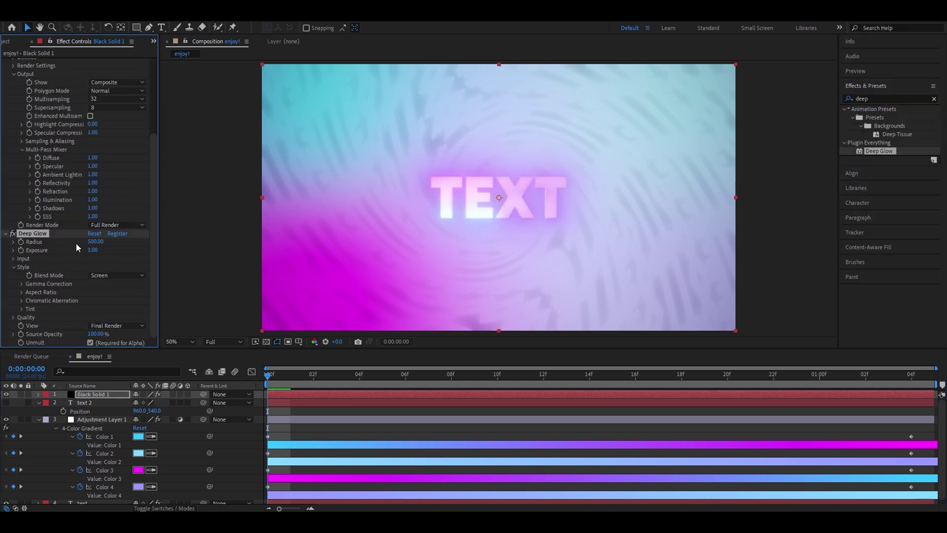
{"action": "left_click", "coordinate": [97, 241]}
{"action": "type", "text": "70"}
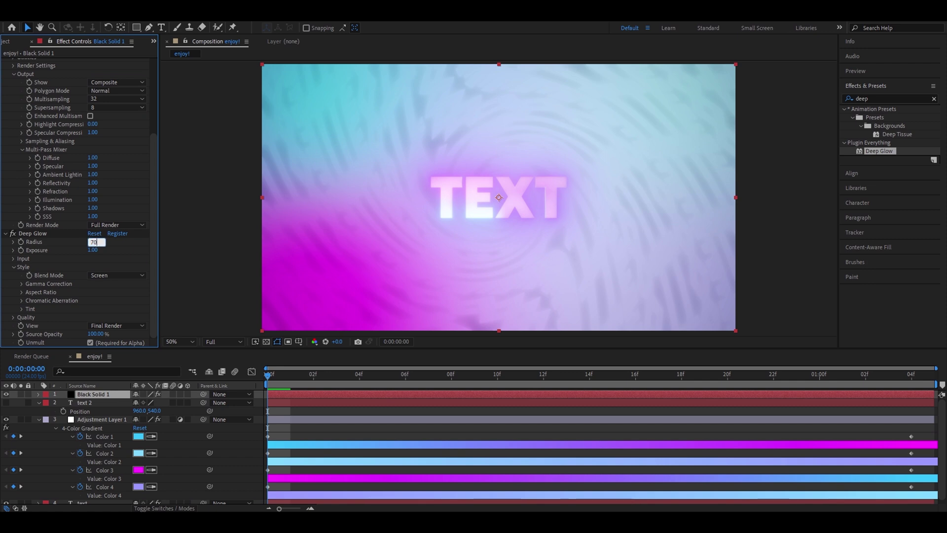
{"action": "type", "text": "8"}
{"action": "key", "text": "Return"}
- Apply the S_Rays effect to Black Solid 1 and set its Rays Length to 1
{"action": "left_click_drag", "start_coordinate": [895, 97], "coordinate": [838, 99]}
{"action": "type", "text": "s_rays"}
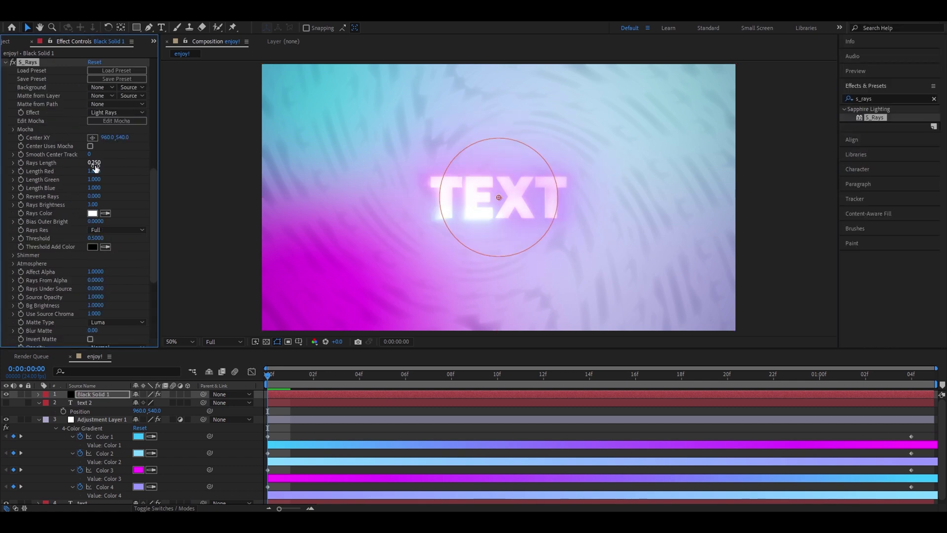
{"action": "left_click", "coordinate": [94, 164]}
{"action": "type", "text": "1"}
- Set the S_Rays Center XY on Black Solid 1 to 1004, 605
{"action": "left_click", "coordinate": [109, 138]}
{"action": "type", "text": "1004"}
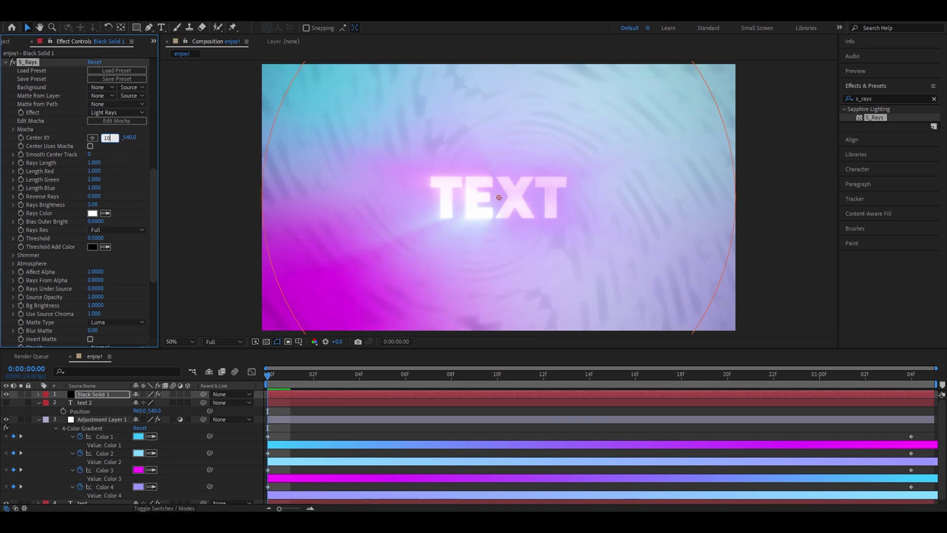
{"action": "key", "text": "Tab"}
{"action": "key", "text": "BackSpace"}
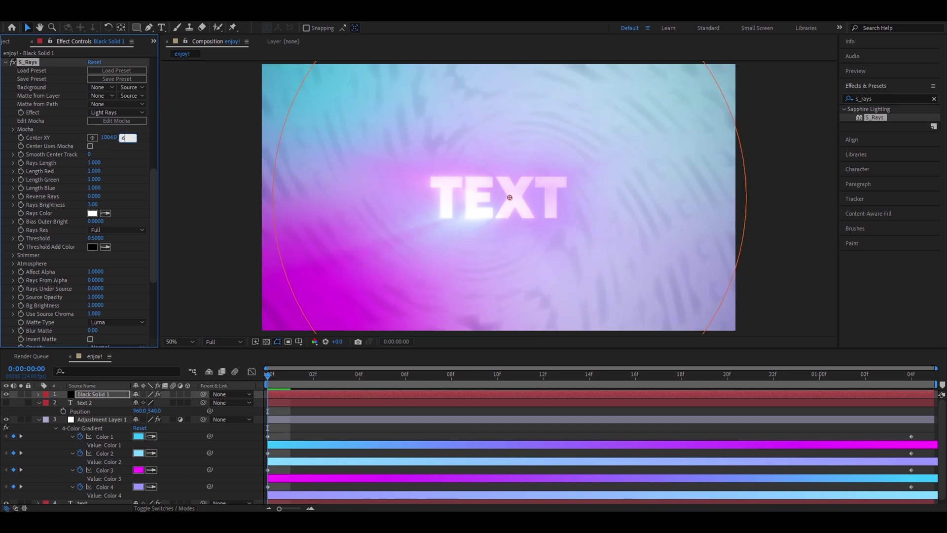
{"action": "type", "text": "605"}
{"action": "key", "text": "Return"}
- Find the BCC Light Sweep effect and apply it to Black Solid 1
{"action": "left_click", "coordinate": [890, 99]}
{"action": "type", "text": "bcc li"}
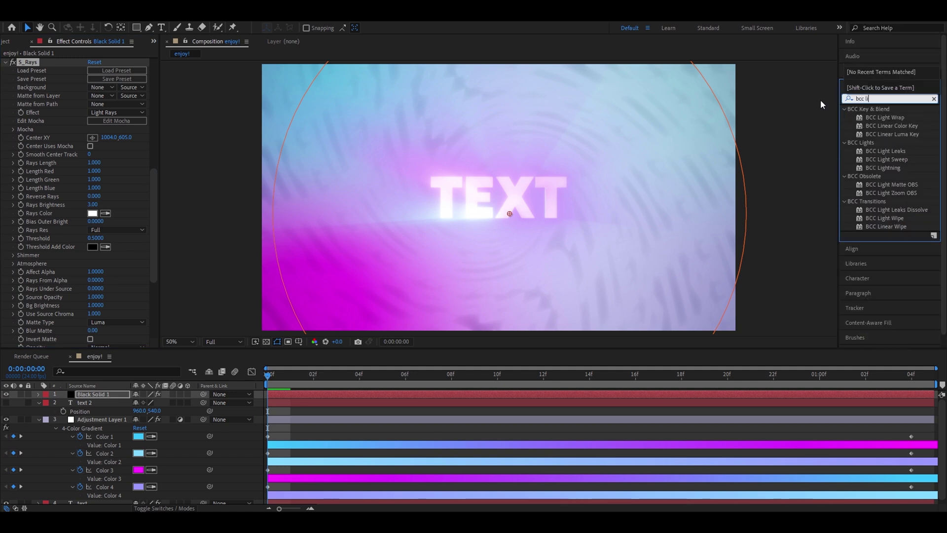
{"action": "type", "text": "ght  sweep"}
{"action": "left_click_drag", "start_coordinate": [886, 117], "coordinate": [36, 111]}
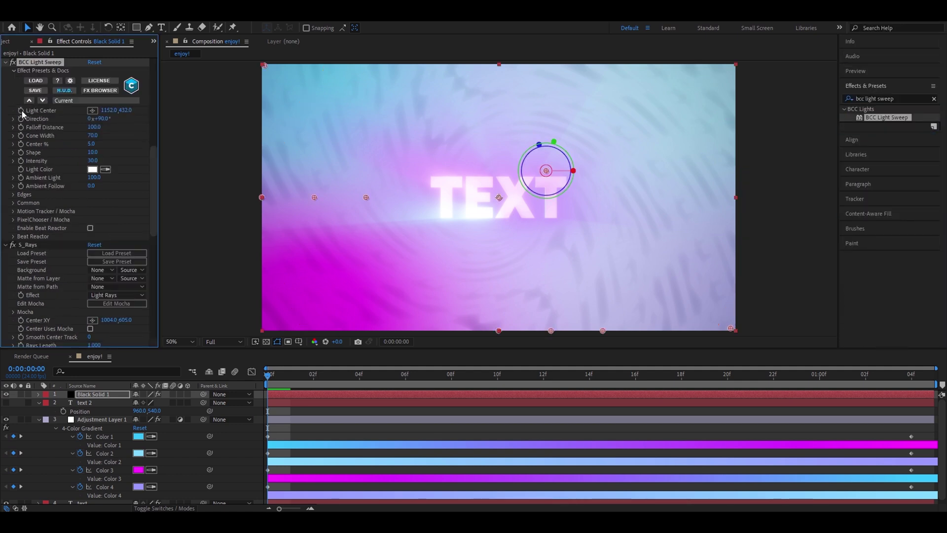
- Keyframe the BCC Light Sweep's Light Center at the first frame with the position 934, 477
{"action": "left_click_drag", "start_coordinate": [104, 112], "coordinate": [108, 114]}
{"action": "left_click", "coordinate": [108, 112]}
{"action": "type", "text": "934"}
{"action": "key", "text": "Return"}
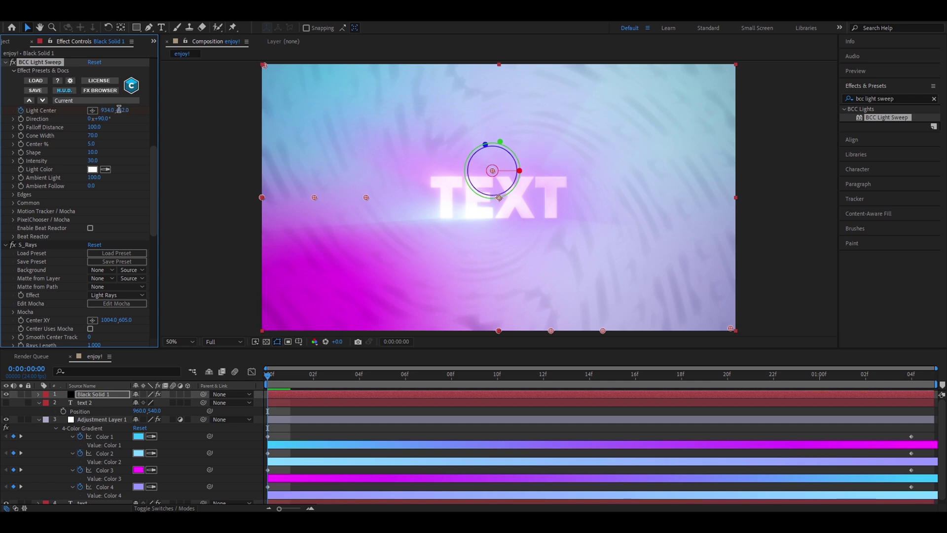
{"action": "left_click", "coordinate": [119, 110]}
{"action": "key", "text": "BackSpace"}
{"action": "type", "text": "477"}
{"action": "key", "text": "Return"}
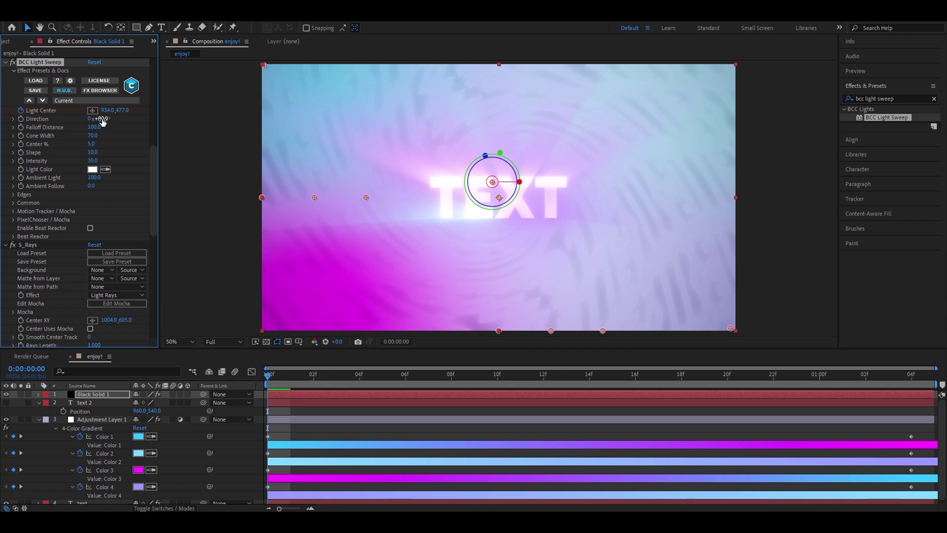
- Set the light sweep's Direction to 92° and its Cone Width to 34
{"action": "left_click_drag", "start_coordinate": [99, 119], "coordinate": [103, 118]}
{"action": "left_click", "coordinate": [93, 135]}
{"action": "type", "text": "34"}
{"action": "key", "text": "Return"}
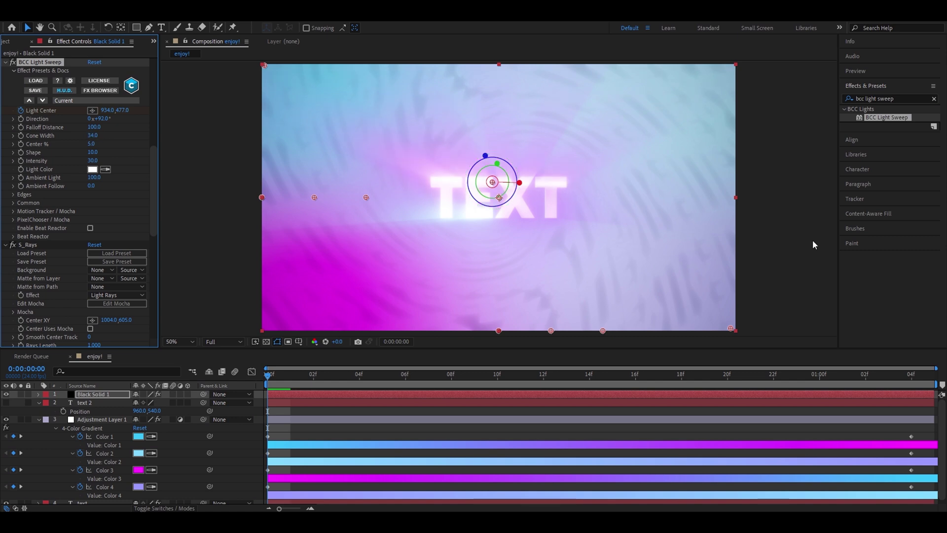
- Apply the S_Flicker effect to Black Solid 1 and set its Amplitude to 0.27
{"action": "left_click_drag", "start_coordinate": [906, 98], "coordinate": [769, 103]}
{"action": "type", "text": "s_flicker"}
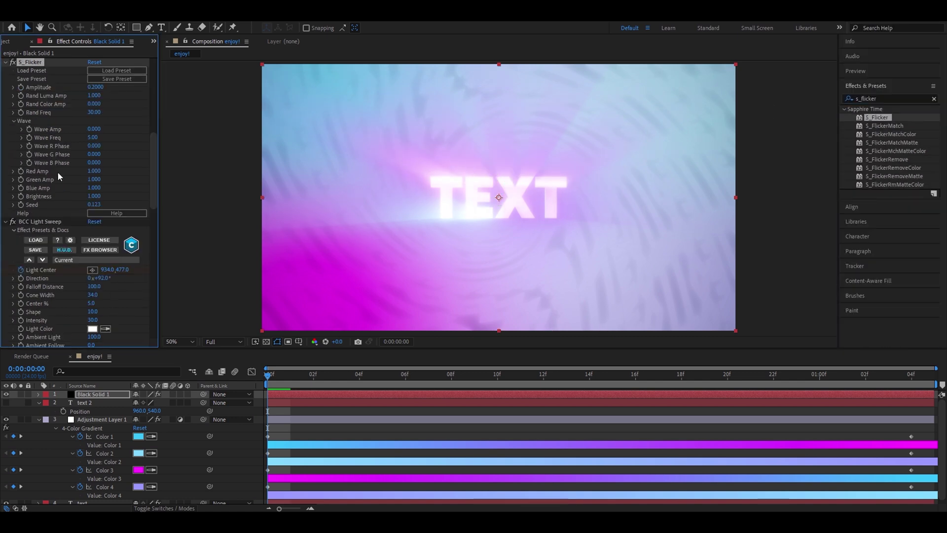
{"action": "left_click", "coordinate": [95, 88]}
{"action": "type", "text": "0.2703"}
{"action": "key", "text": "Return"}
- Apply the Warp effect to Black Solid 1 with Warp Style FishEye and a Bend of 69
{"action": "type", "text": "warp"}
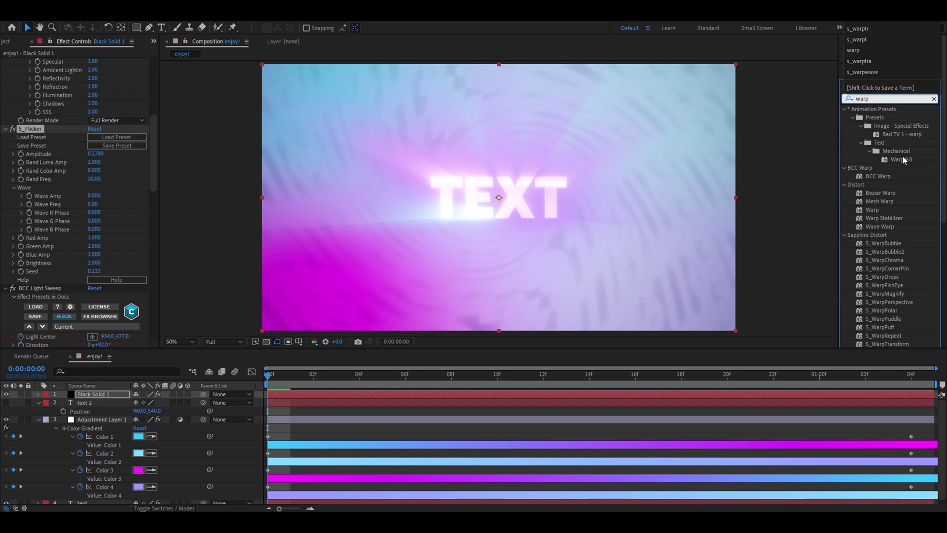
{"action": "left_click_drag", "start_coordinate": [880, 209], "coordinate": [74, 106]}
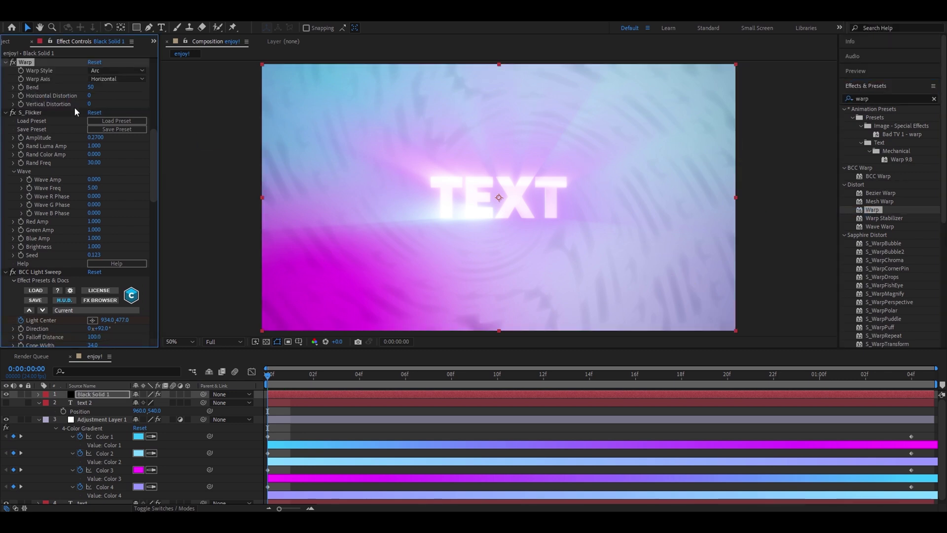
{"action": "left_click", "coordinate": [105, 71]}
{"action": "left_click", "coordinate": [111, 197]}
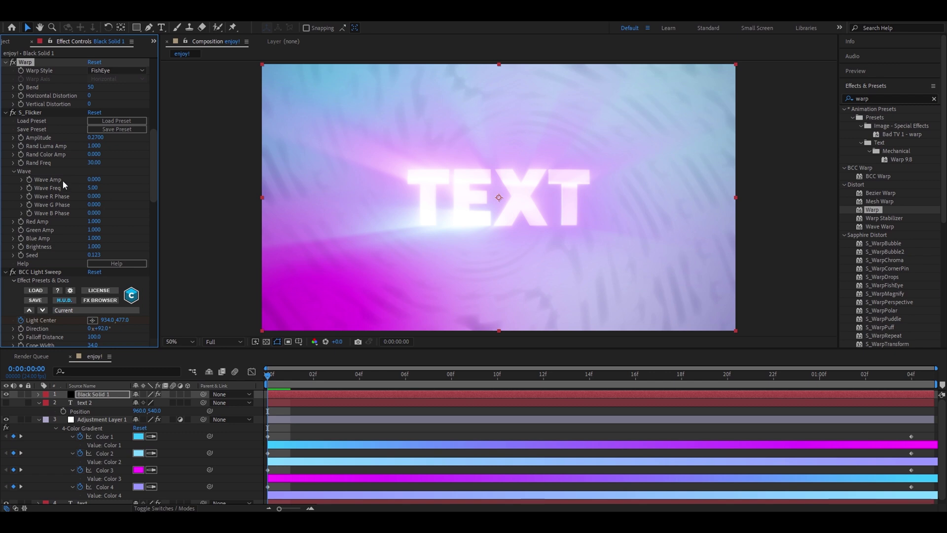
{"action": "left_click", "coordinate": [90, 87]}
{"action": "type", "text": "69"}
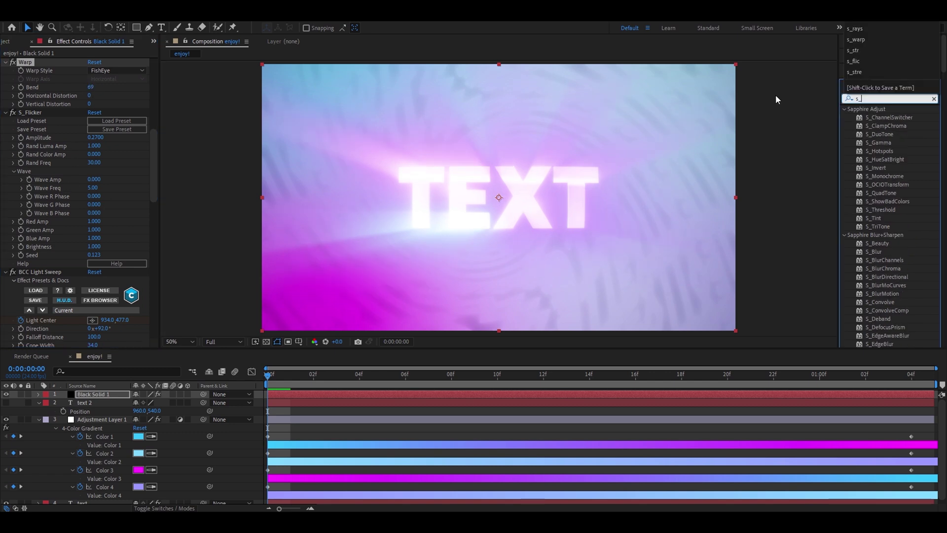
{"action": "type", "text": "_pse"}
- Apply the S_PseudoColor effect to Black Solid 1 and set its Frequency to 4.77
{"action": "left_click_drag", "start_coordinate": [886, 118], "coordinate": [70, 201]}
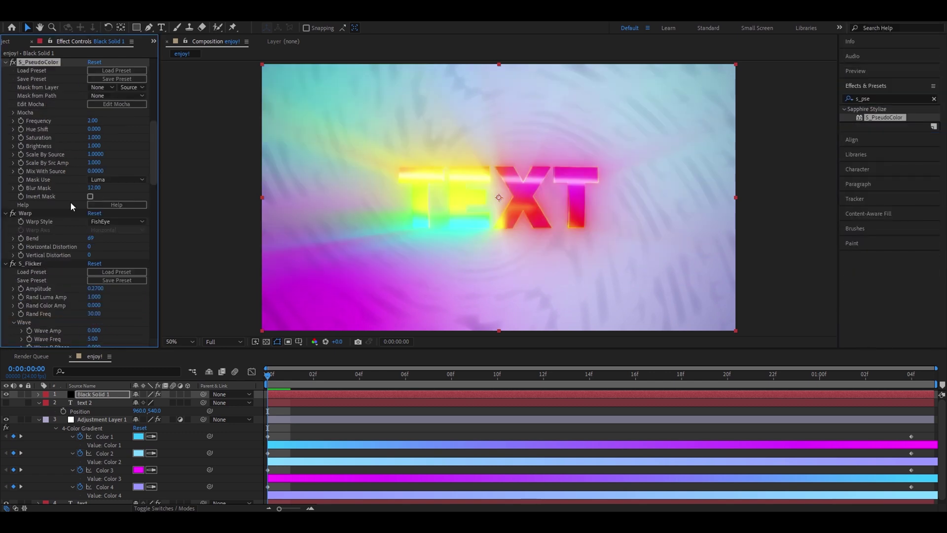
{"action": "left_click", "coordinate": [93, 120]}
{"action": "type", "text": "4.77"}
{"action": "key", "text": "Return"}
- Apply S_WarpVortex to Black Solid 1 and keyframe its Vortex Start at 4 on the first frame
{"action": "double_click", "coordinate": [886, 94]}
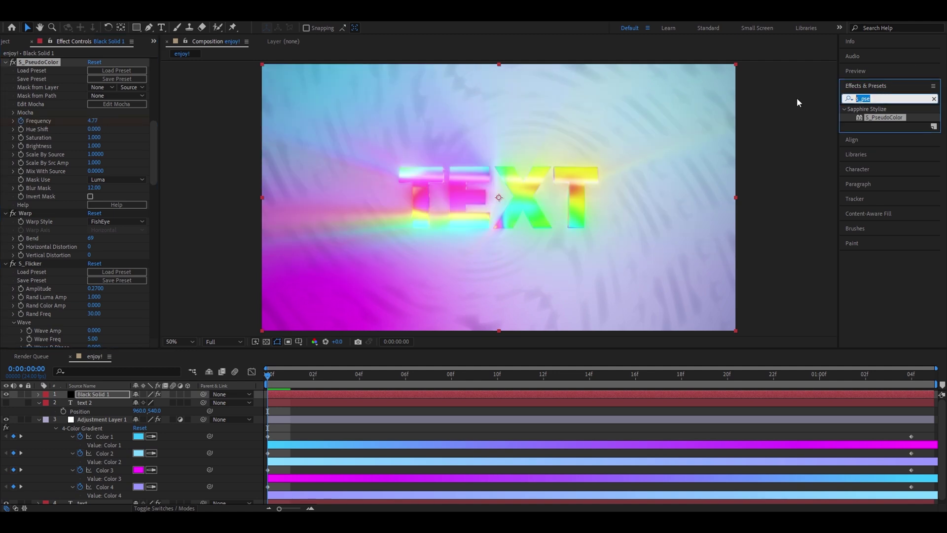
{"action": "type", "text": "s_warpvo"}
{"action": "left_click_drag", "start_coordinate": [886, 117], "coordinate": [40, 156]}
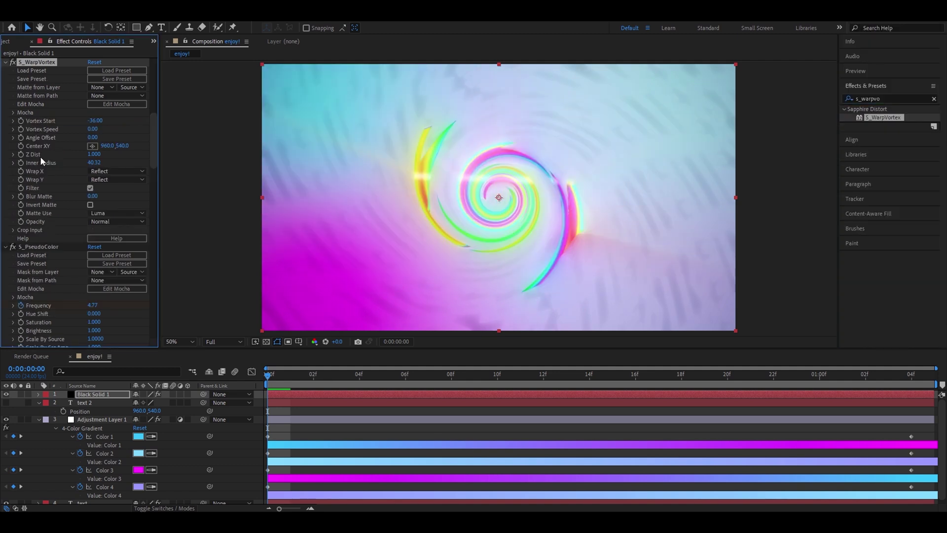
{"action": "left_click", "coordinate": [21, 120]}
{"action": "left_click", "coordinate": [94, 120]}
{"action": "type", "text": "4"}
{"action": "key", "text": "Return"}
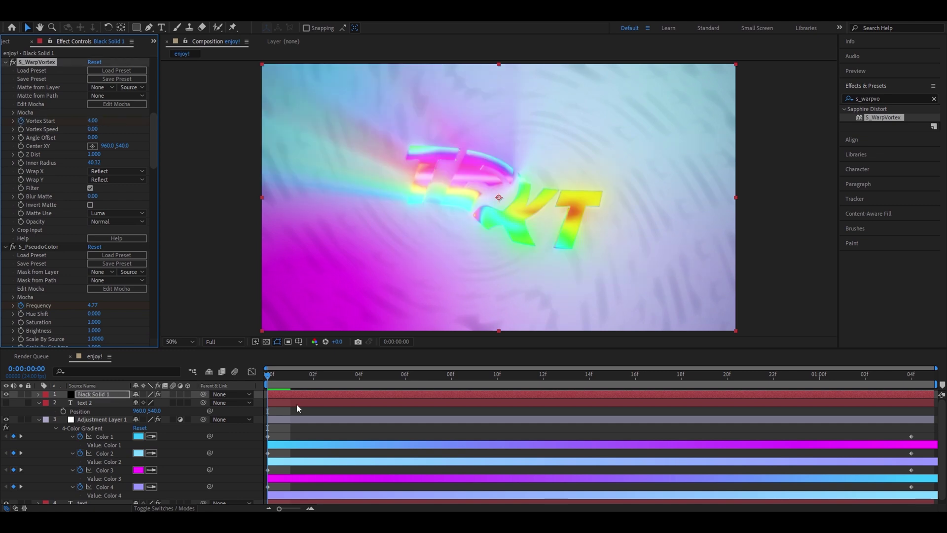
- Reveal Black Solid 1's keyframed properties and set Vortex Start to 0 at 0:00:01:04
{"action": "key", "text": "u"}
{"action": "left_click", "coordinate": [928, 377]}
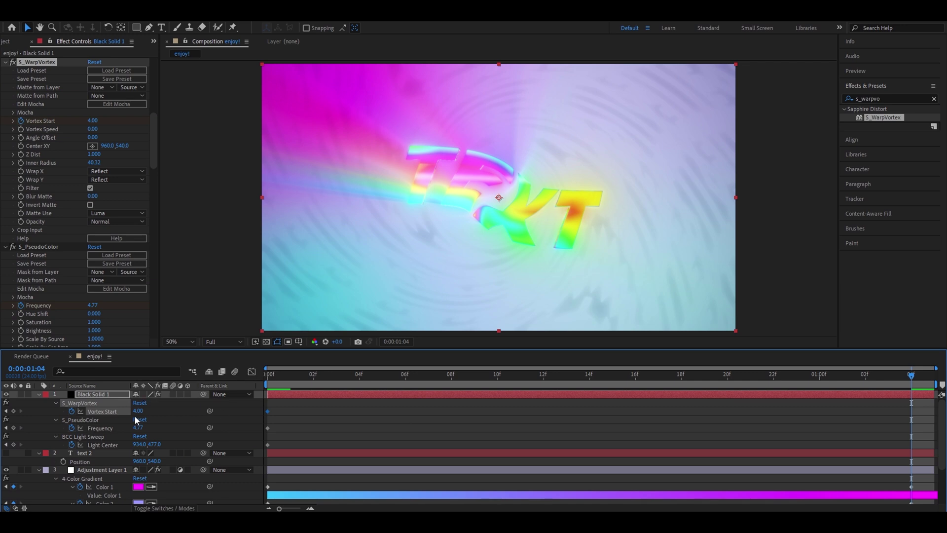
{"action": "left_click", "coordinate": [138, 410]}
{"action": "type", "text": "0"}
{"action": "key", "text": "Return"}
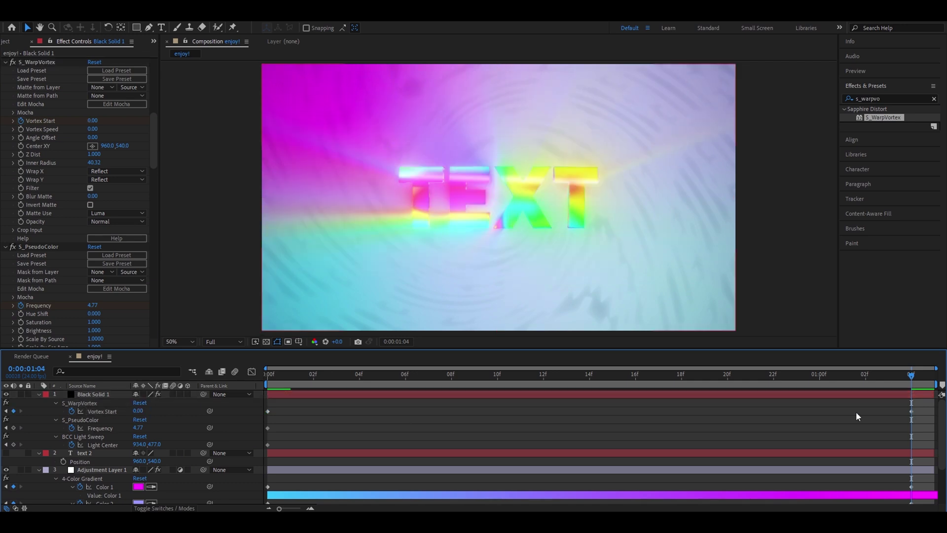
- Apply Easy Ease to both Vortex Start keyframes and reshape the value curve for a steep drop that flattens out gradually
{"action": "left_click_drag", "start_coordinate": [917, 410], "coordinate": [264, 413]}
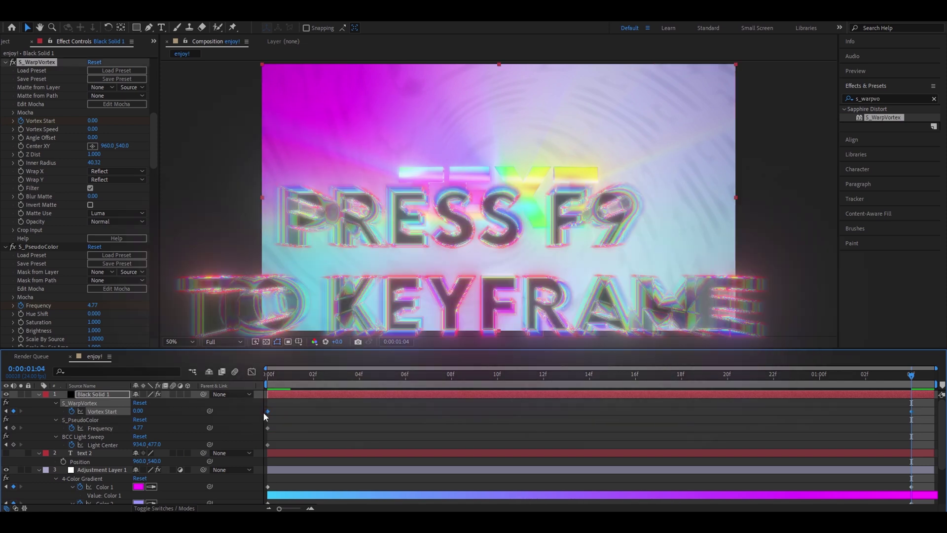
{"action": "key", "text": "F9"}
{"action": "key", "text": "shift+F3"}
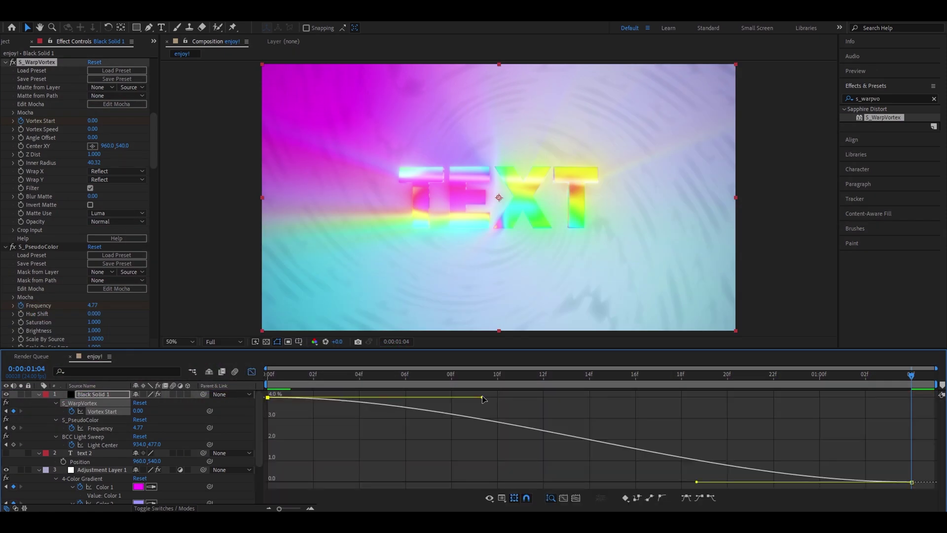
{"action": "left_click_drag", "start_coordinate": [482, 399], "coordinate": [281, 469]}
{"action": "left_click_drag", "start_coordinate": [695, 481], "coordinate": [454, 481]}
{"action": "left_click_drag", "start_coordinate": [907, 383], "coordinate": [466, 381]}
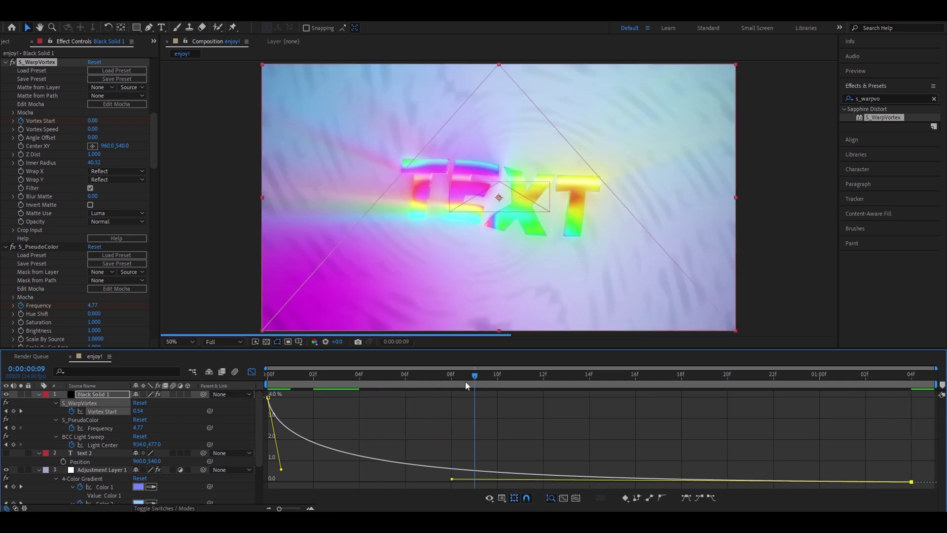
{"action": "left_click", "coordinate": [885, 426]}
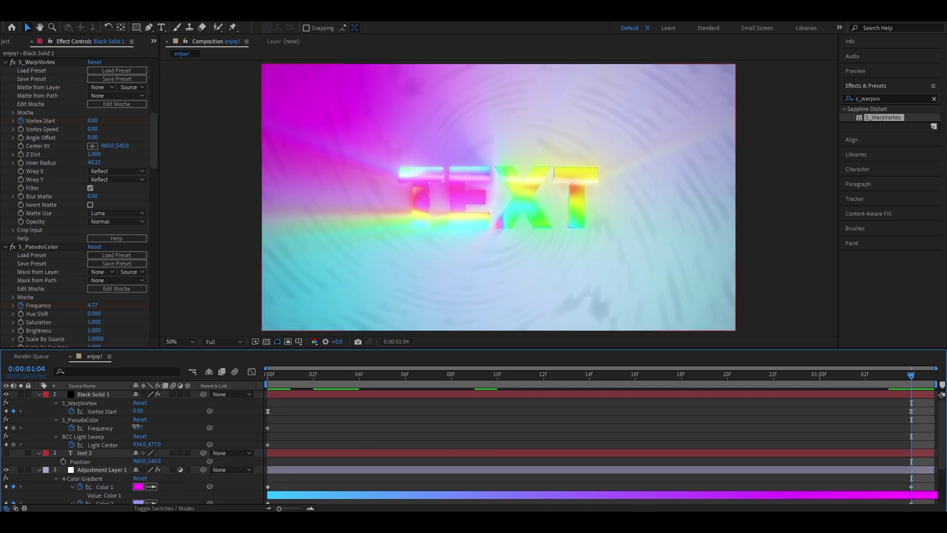
- Remove the keyframing from the S_PseudoColor Frequency on Black Solid 1
{"action": "left_click", "coordinate": [140, 427]}
{"action": "type", "text": "4.8"}
{"action": "key", "text": "Escape"}
- Set the Y value of the BCC Light Sweep's Light Center to 637 at 0:00:01:04
{"action": "left_click", "coordinate": [83, 437]}
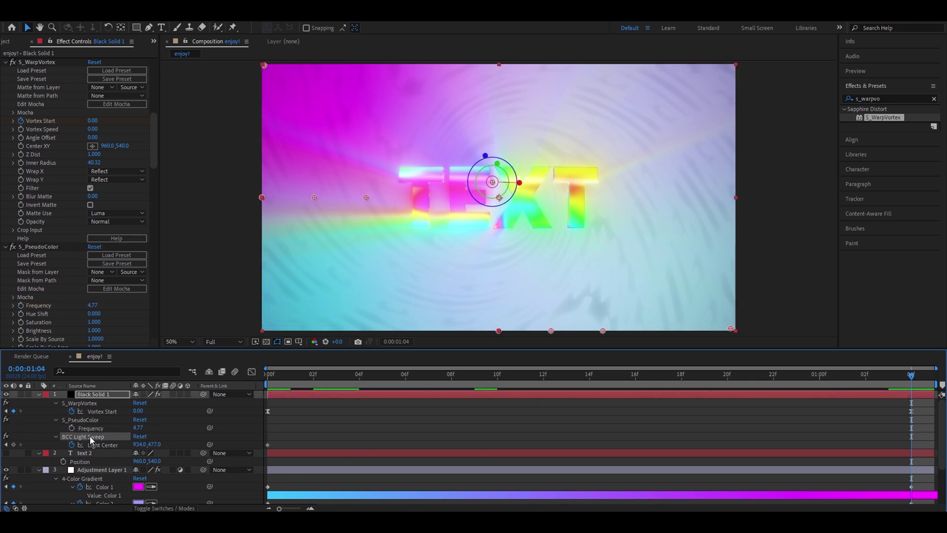
{"action": "left_click", "coordinate": [154, 444]}
{"action": "type", "text": "637"}
{"action": "key", "text": "Return"}
- Add a new adjustment layer above all layers and apply CC Vignette to it with an Amount of 160
{"action": "right_click", "coordinate": [34, 395]}
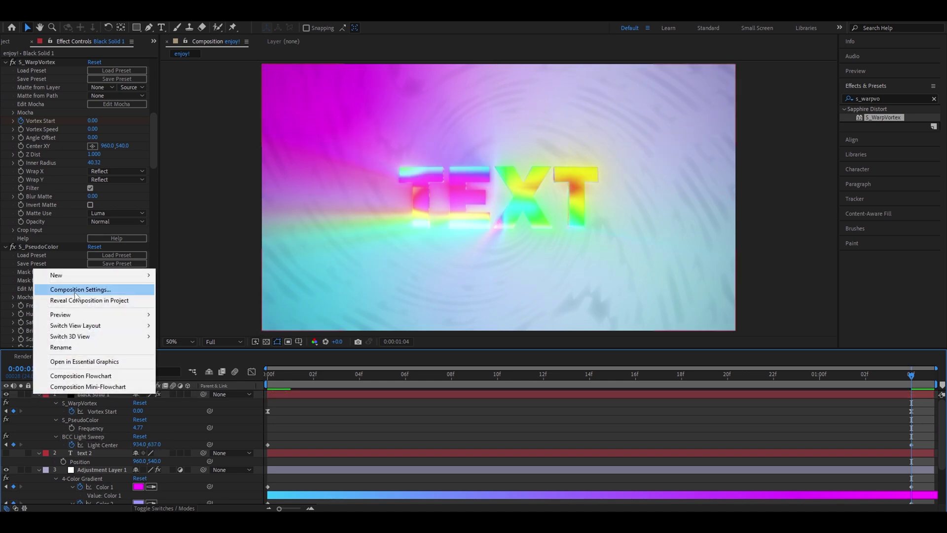
{"action": "mouse_move", "coordinate": [85, 280]}
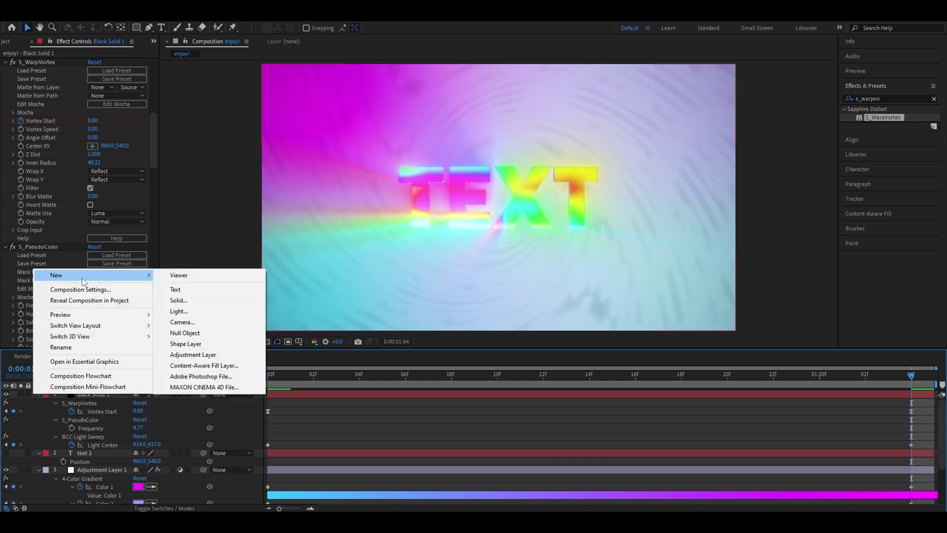
{"action": "left_click", "coordinate": [202, 355]}
{"action": "left_click", "coordinate": [868, 98]}
{"action": "type", "text": "cc vig"}
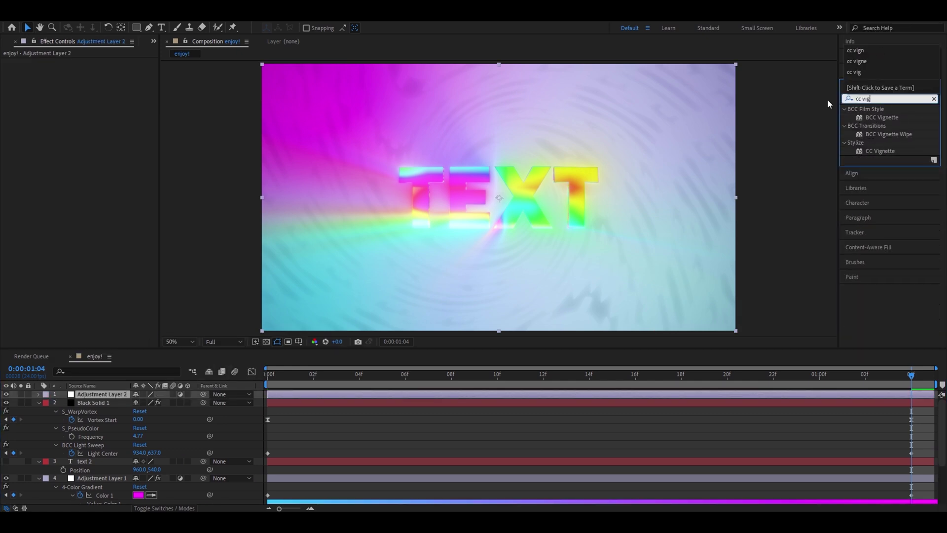
{"action": "type", "text": "ne"}
{"action": "double_click", "coordinate": [880, 151]}
{"action": "left_click", "coordinate": [95, 71]}
{"action": "type", "text": "16"}
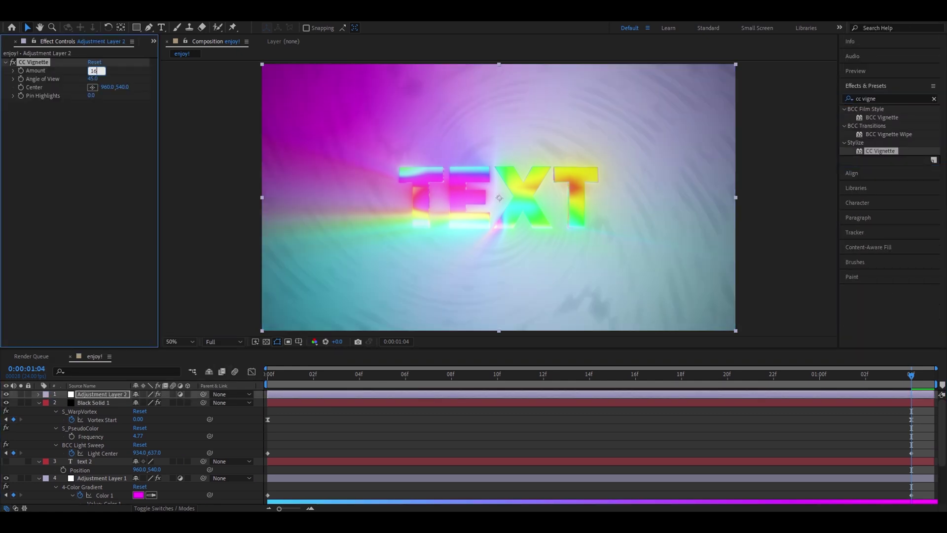
{"action": "type", "text": "0"}
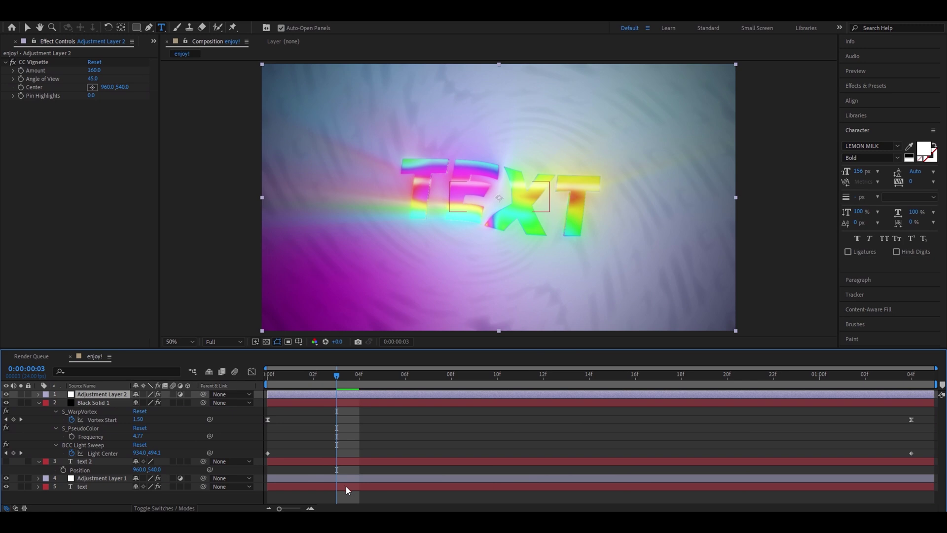
- Swap the fill and stroke colours of the background "text" layer so its letters are drawn as outlines
{"action": "left_click", "coordinate": [345, 486]}
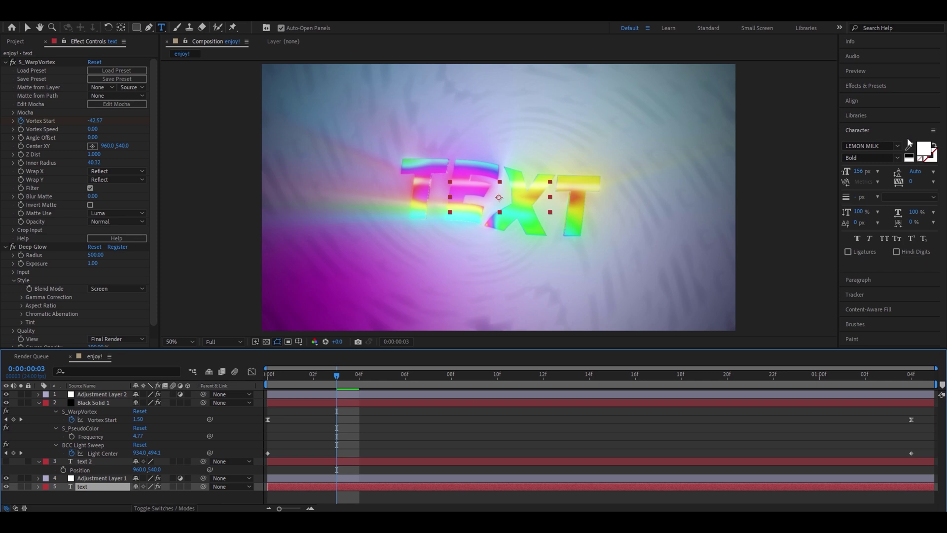
{"action": "left_click", "coordinate": [934, 147]}
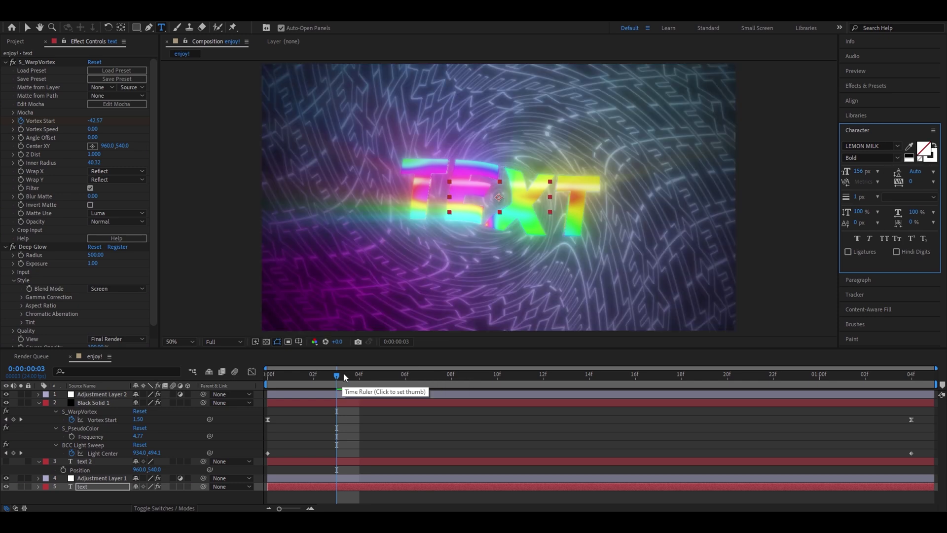
{"action": "left_click", "coordinate": [405, 374]}
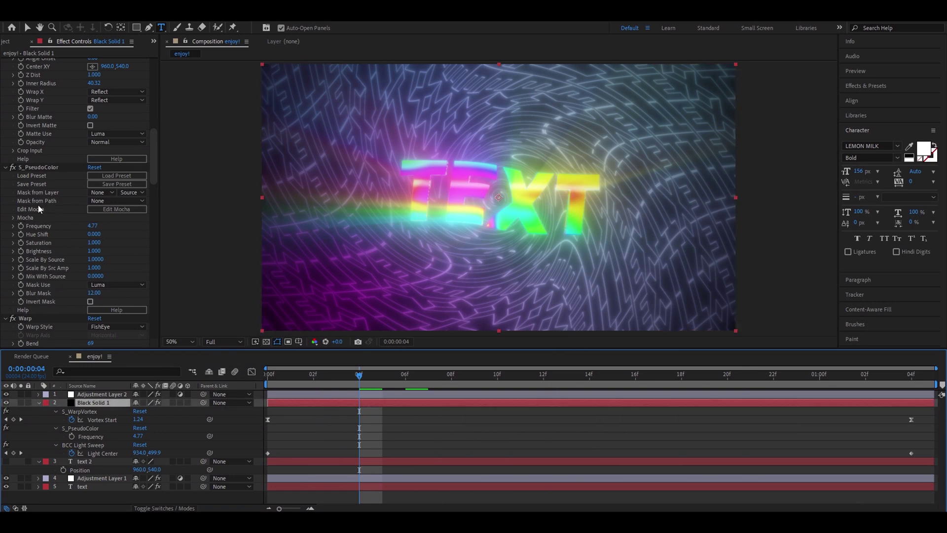
- Set the S_PseudoColor Mix With Source on Black Solid 1 to 0.52 and preview the animation
{"action": "left_click", "coordinate": [101, 276]}
{"action": "type", "text": "0.52"}
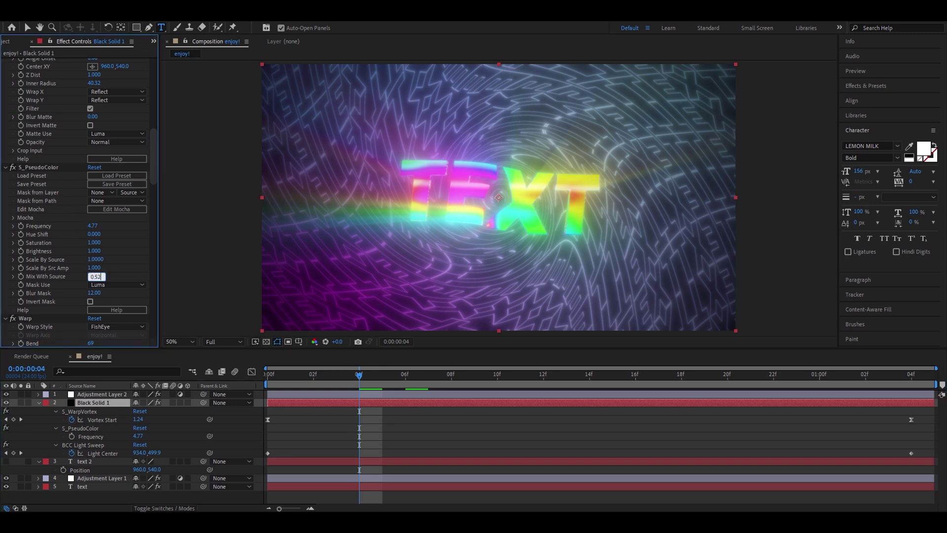
{"action": "key", "text": "Return"}
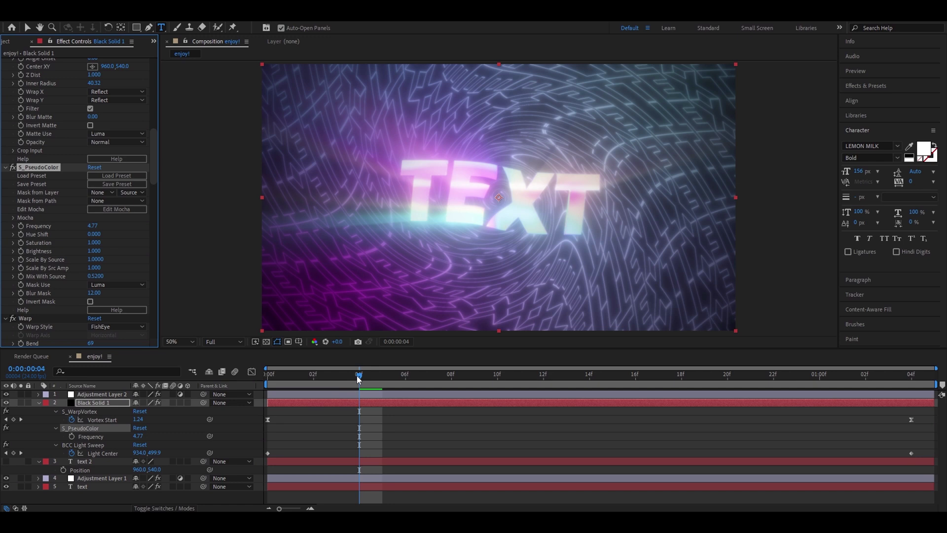
{"action": "left_click_drag", "start_coordinate": [358, 378], "coordinate": [521, 374]}
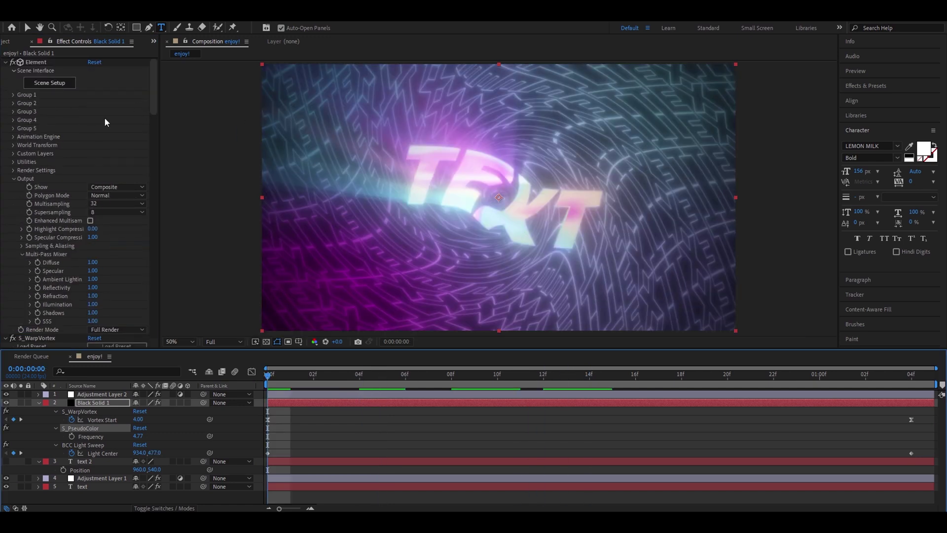
- Enable the Bend deformer in the Particle Look Deform settings of Element's Group 1 on Black Solid 1
{"action": "left_click", "coordinate": [13, 94]}
{"action": "key", "text": "v"}
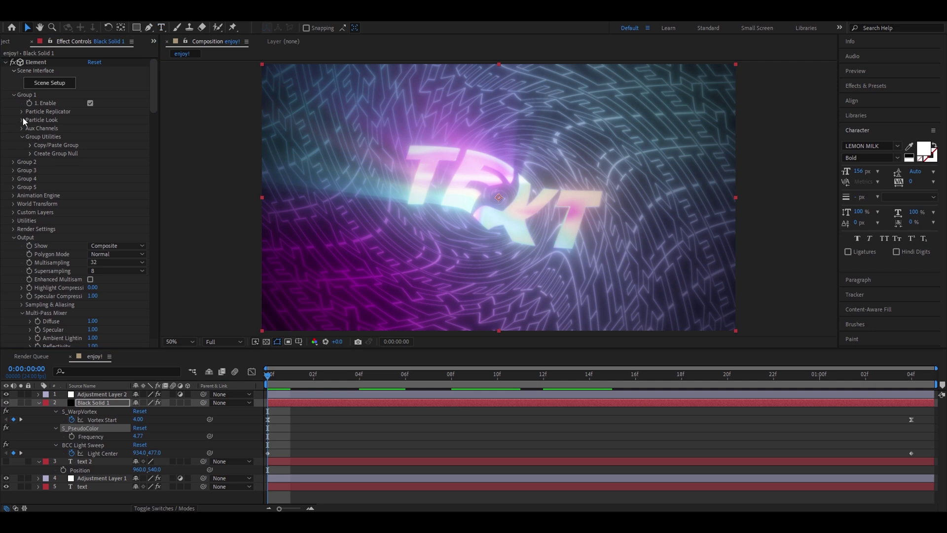
{"action": "left_click", "coordinate": [21, 120]}
{"action": "left_click", "coordinate": [31, 195]}
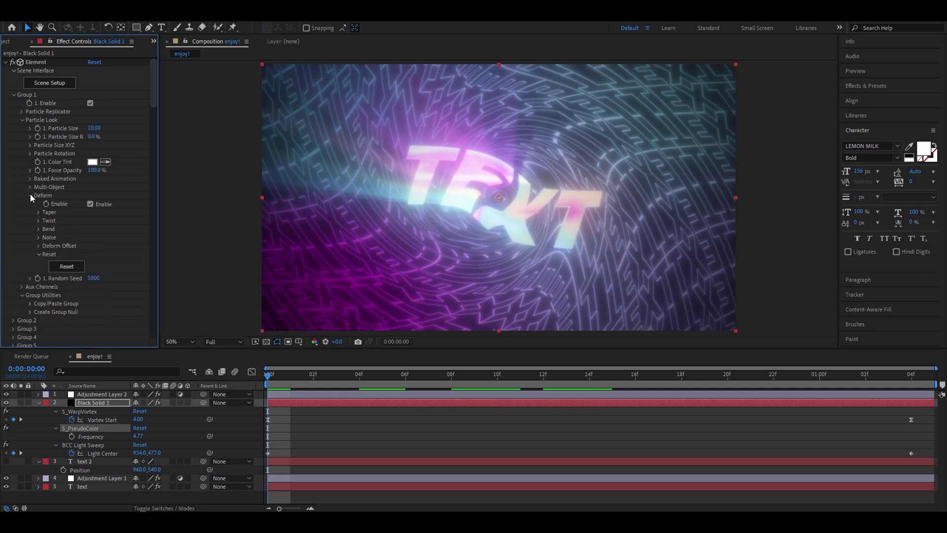
{"action": "left_click", "coordinate": [39, 229]}
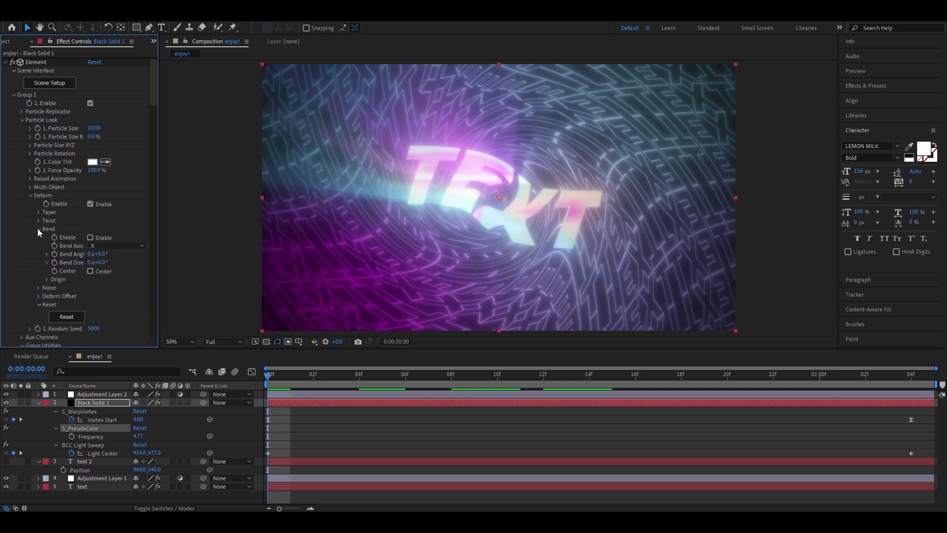
{"action": "left_click", "coordinate": [90, 237]}
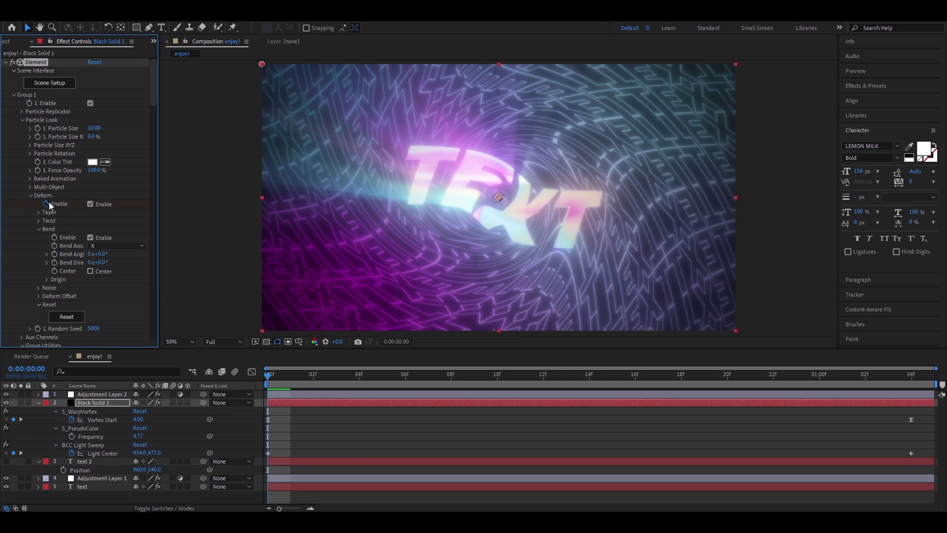
- Set the Element Bend Angle to 28° and Bend Direction to 29°, and check the bent text at a later frame
{"action": "left_click", "coordinate": [102, 253]}
{"action": "type", "text": "28"}
{"action": "key", "text": "Return"}
{"action": "left_click", "coordinate": [104, 263]}
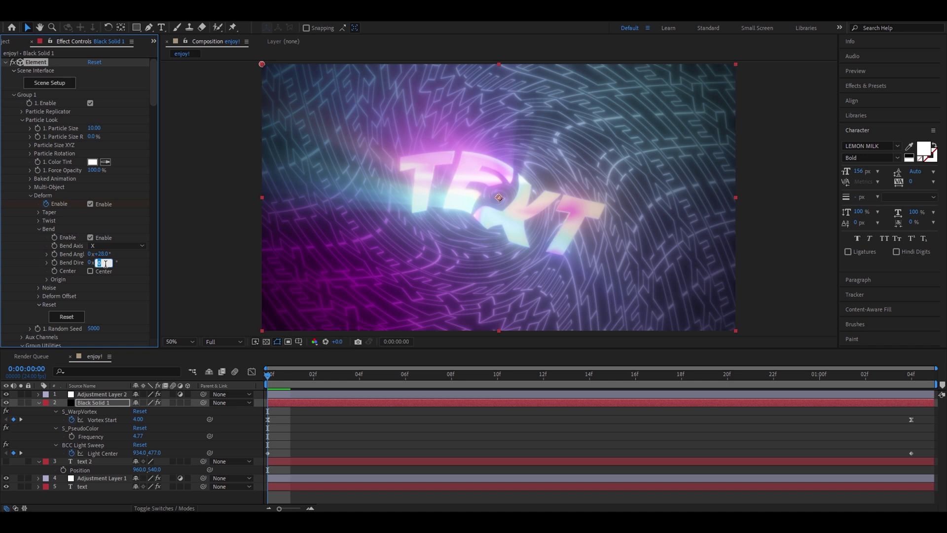
{"action": "type", "text": "29"}
{"action": "left_click", "coordinate": [452, 376]}
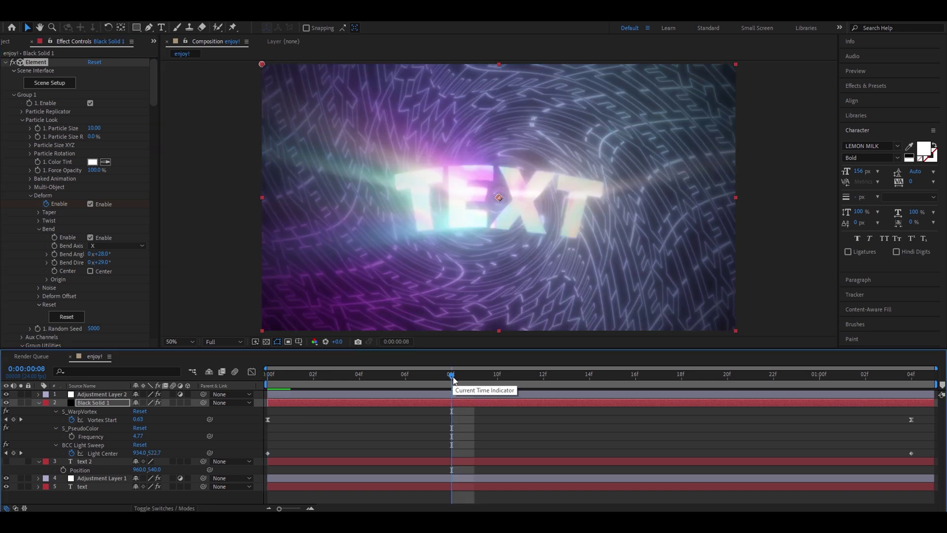
- Keyframe Black Solid 1's Scale from 1% at 0:00:00:00 to 100% at 0:00:01:04
{"action": "key", "text": "Home"}
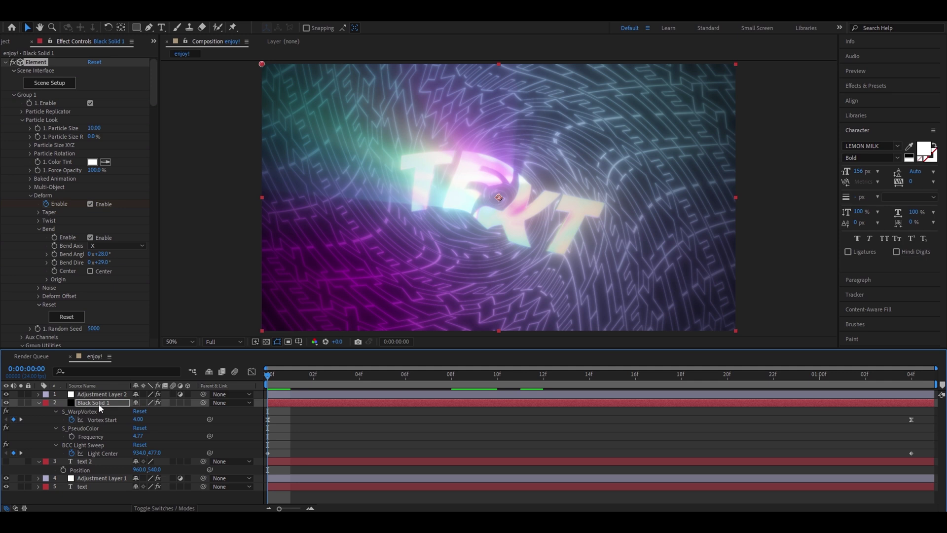
{"action": "key", "text": "s"}
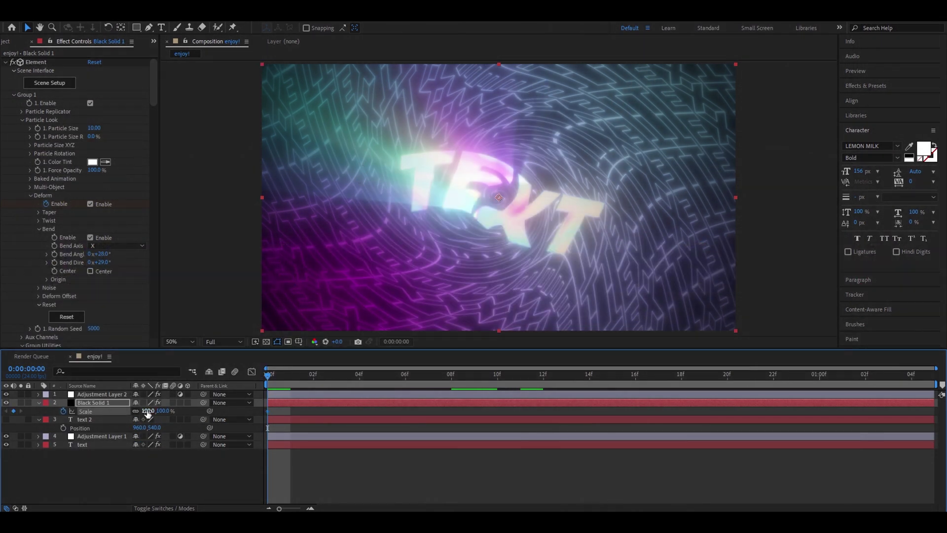
{"action": "left_click", "coordinate": [148, 411]}
{"action": "type", "text": "1"}
{"action": "key", "text": "Return"}
{"action": "left_click_drag", "start_coordinate": [267, 376], "coordinate": [788, 390]}
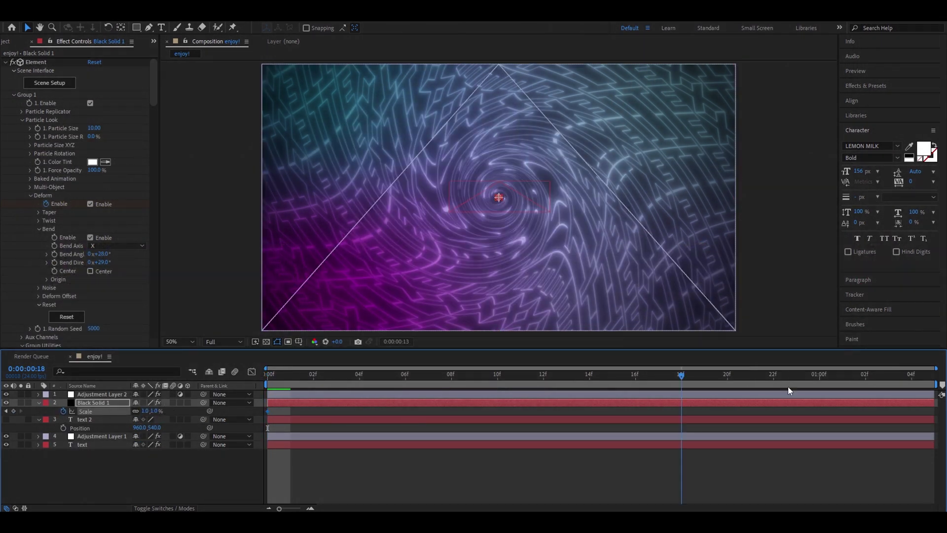
{"action": "left_click", "coordinate": [146, 411]}
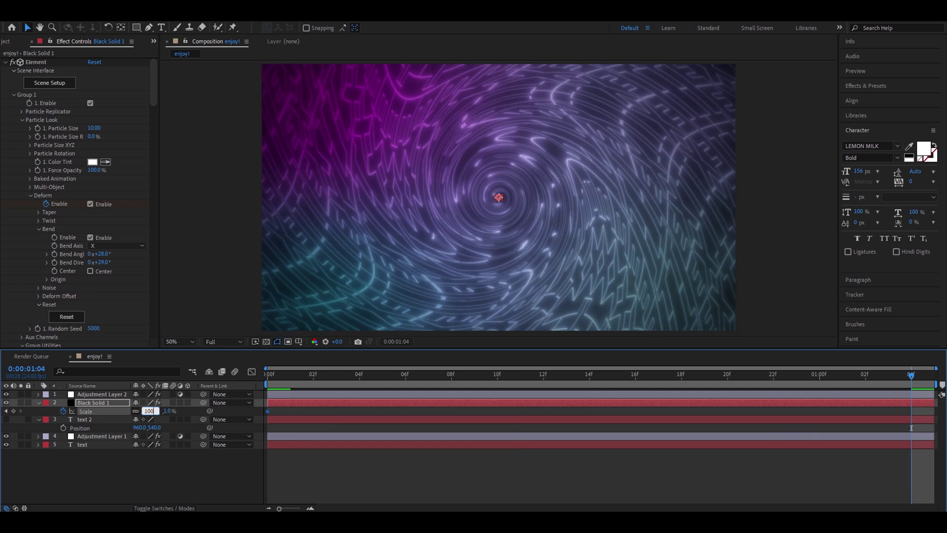
{"action": "type", "text": "100"}
{"action": "key", "text": "Return"}
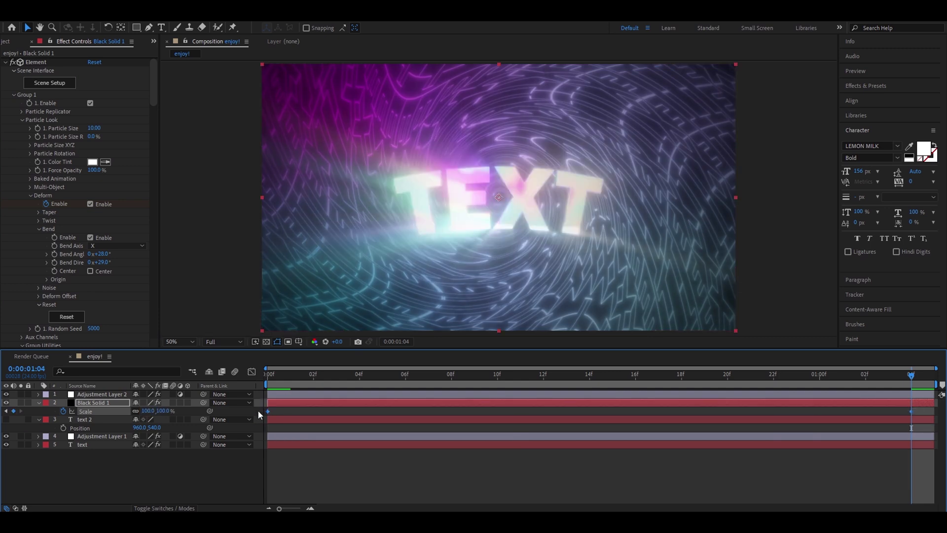
- Easy-ease Black Solid 1's Scale keyframes and shape the value graph to rise steeply at the start and flatten out early
{"action": "key", "text": "F9"}
{"action": "left_click", "coordinate": [252, 371]}
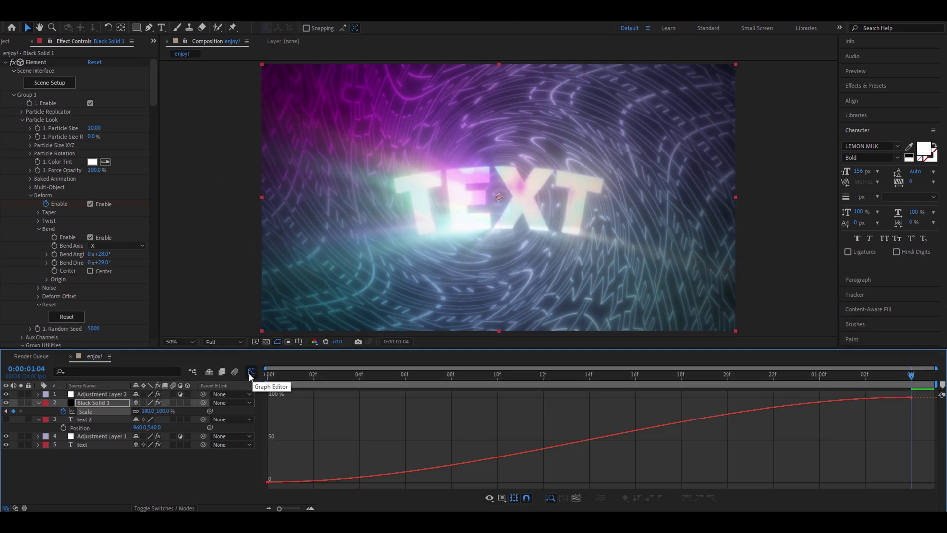
{"action": "left_click", "coordinate": [267, 482]}
{"action": "left_click_drag", "start_coordinate": [482, 481], "coordinate": [289, 404]}
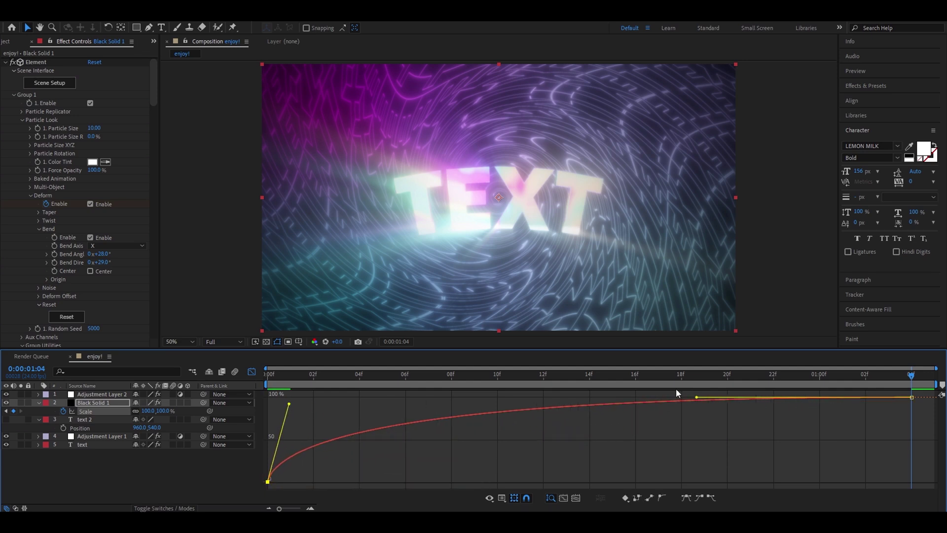
{"action": "left_click_drag", "start_coordinate": [696, 398], "coordinate": [321, 400]}
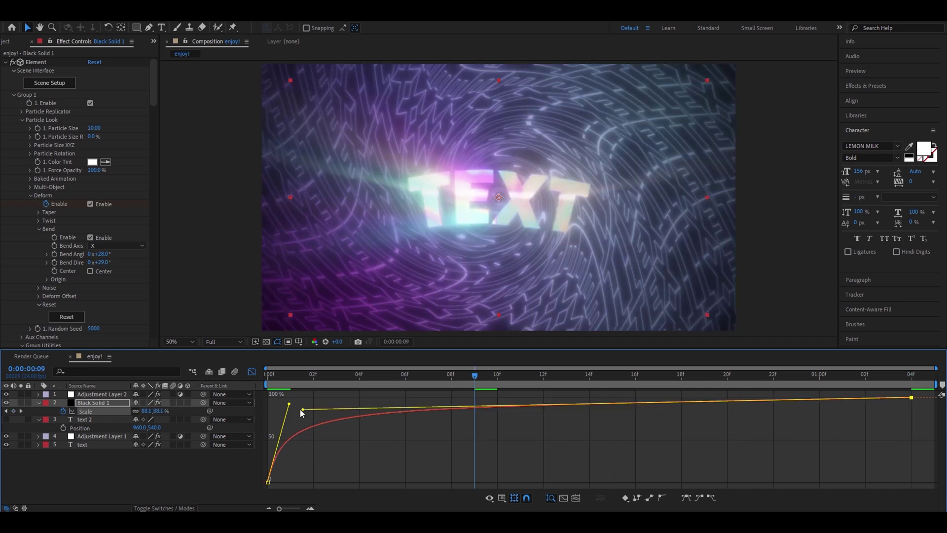
{"action": "left_click_drag", "start_coordinate": [302, 411], "coordinate": [295, 407]}
{"action": "left_click_drag", "start_coordinate": [474, 376], "coordinate": [346, 379]}
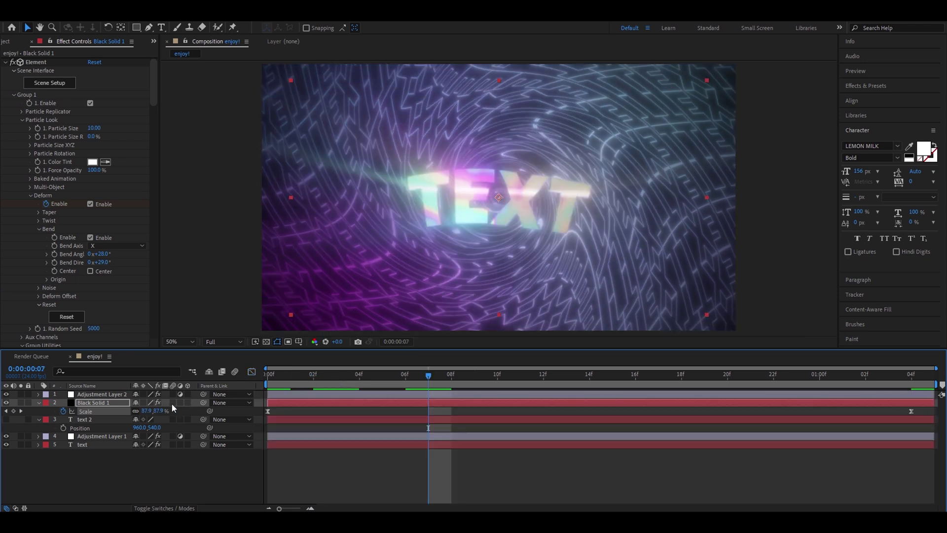
- Turn on motion blur for Black Solid 1 and for the composition, and preview the animation
{"action": "left_click", "coordinate": [173, 402]}
{"action": "left_click", "coordinate": [235, 372]}
{"action": "key", "text": "space"}
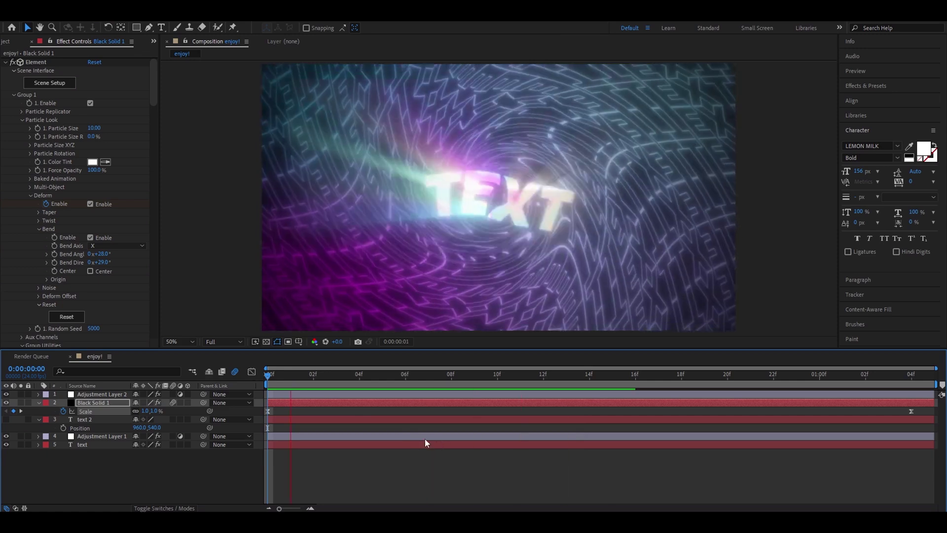
- Find the S_StretchFrameEdges effect and apply it to the background "text" layer below its Deep Glow
{"action": "left_click", "coordinate": [441, 443]}
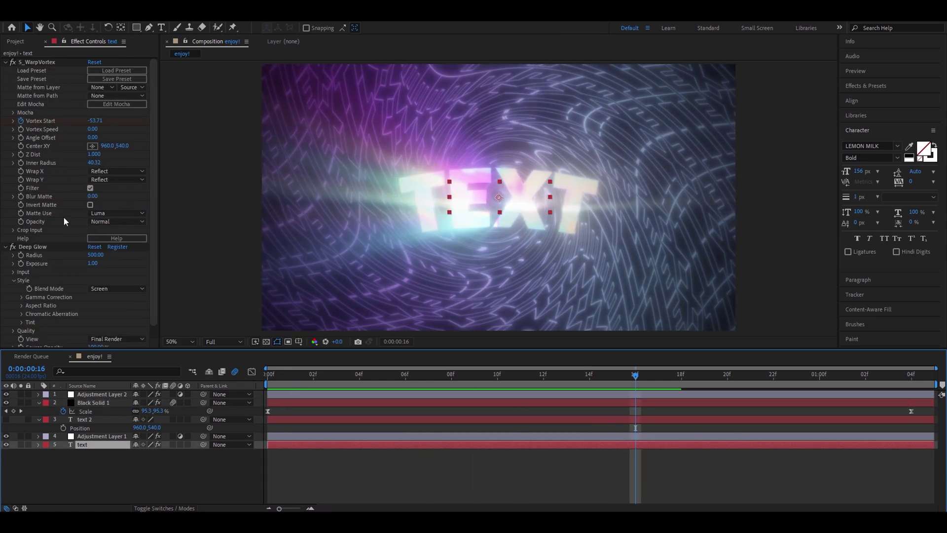
{"action": "scroll", "coordinate": [64, 221], "scroll_direction": "down", "scroll_amount": 1}
{"action": "left_click", "coordinate": [881, 85]}
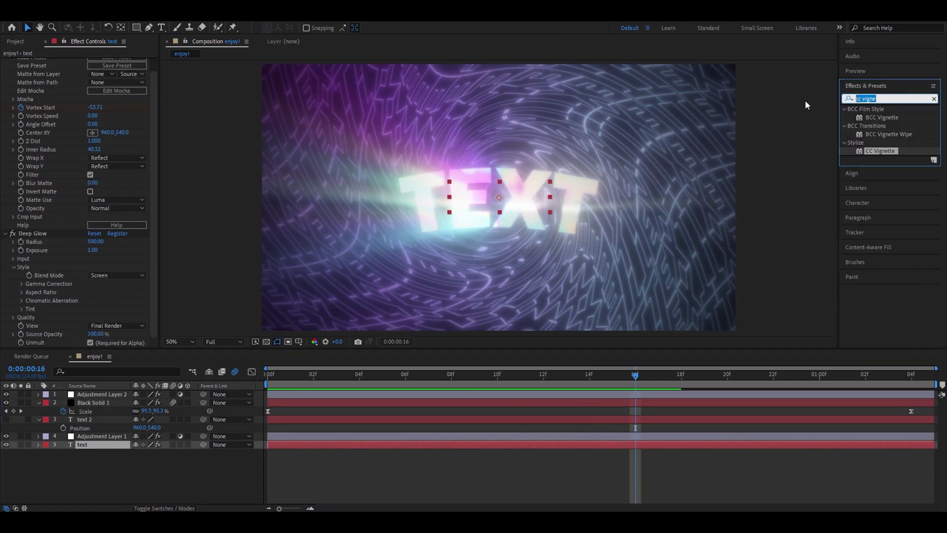
{"action": "type", "text": "s_stre"}
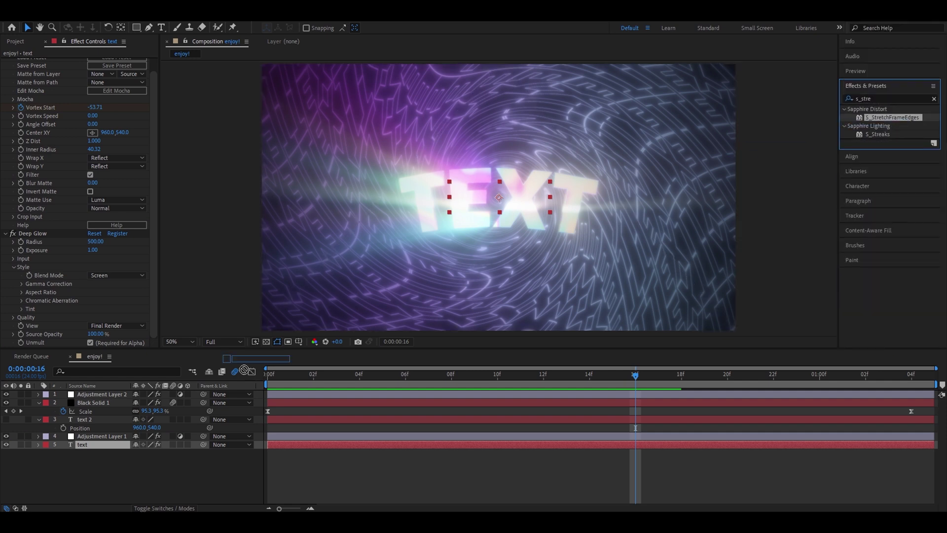
{"action": "left_click_drag", "start_coordinate": [244, 369], "coordinate": [124, 339]}
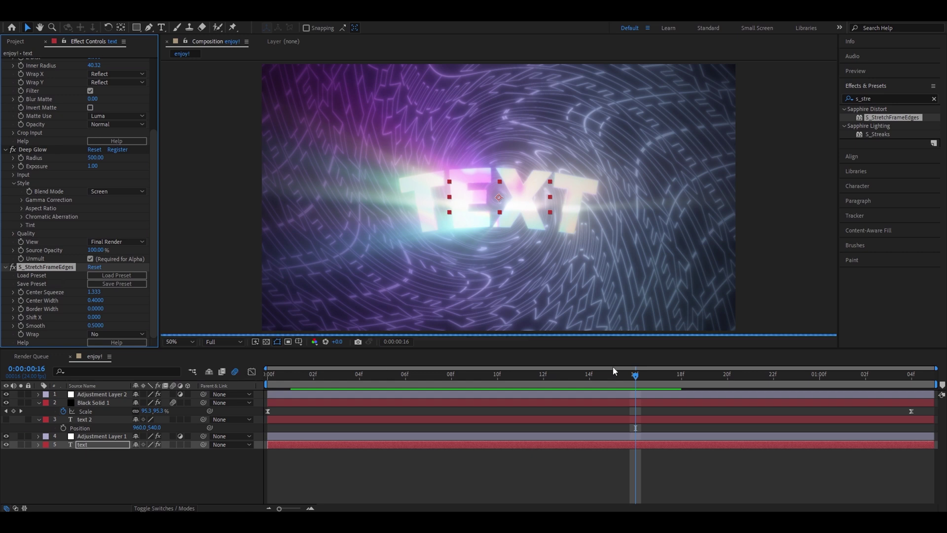
- Keyframe the S_StretchFrameEdges Center Squeeze on the "text" layer from 0.960 at 0:00:00:00 to 0 at 0:00:01:04
{"action": "key", "text": "Home"}
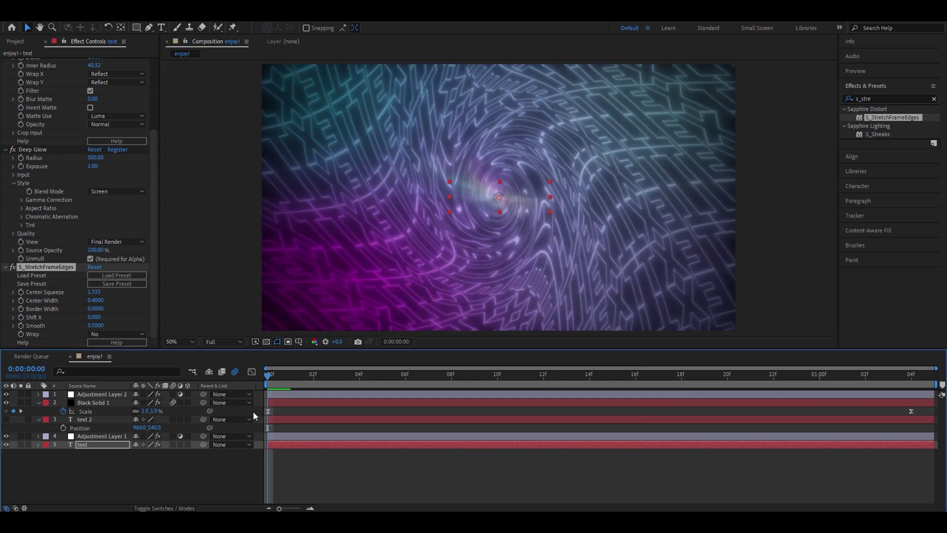
{"action": "left_click", "coordinate": [94, 292]}
{"action": "type", "text": "0.96"}
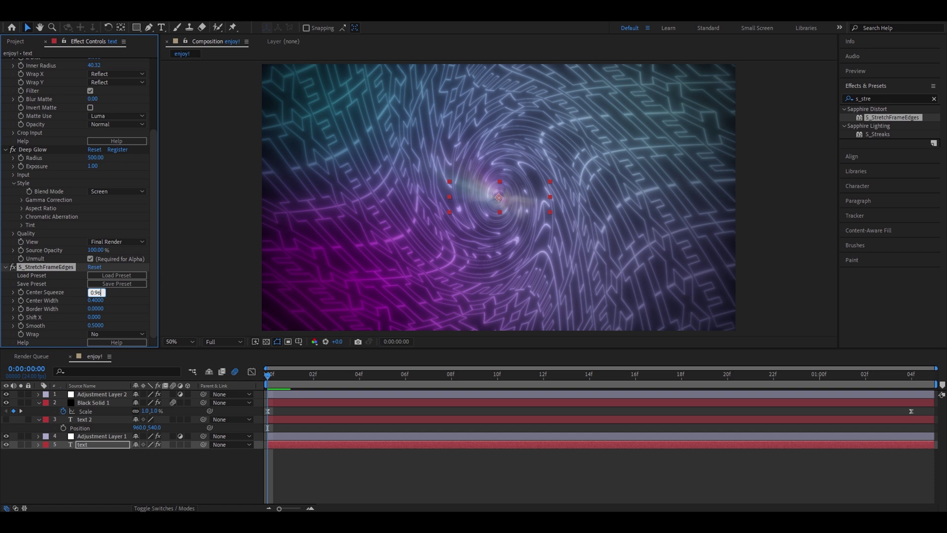
{"action": "key", "text": "Return"}
{"action": "key", "text": "u"}
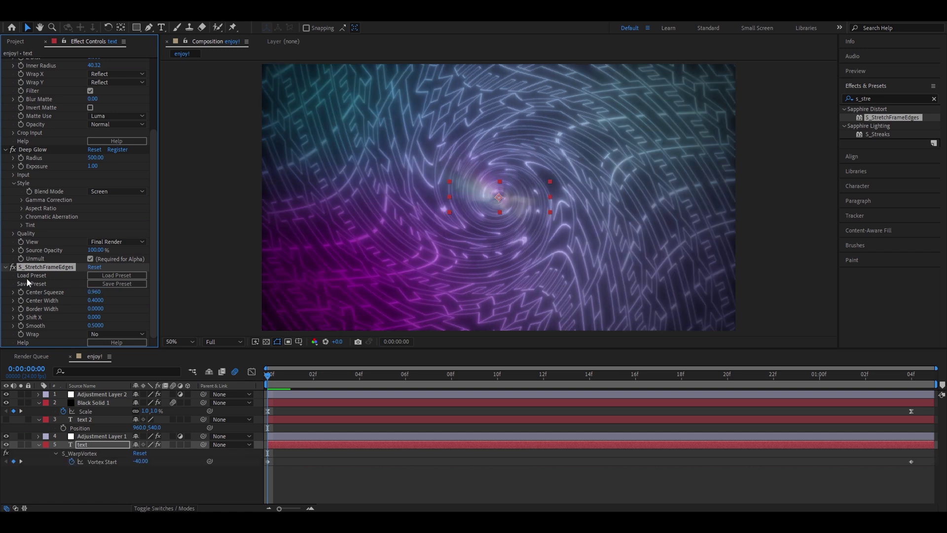
{"action": "left_click", "coordinate": [21, 292]}
{"action": "key", "text": "u"}
{"action": "left_click_drag", "start_coordinate": [451, 375], "coordinate": [633, 410]}
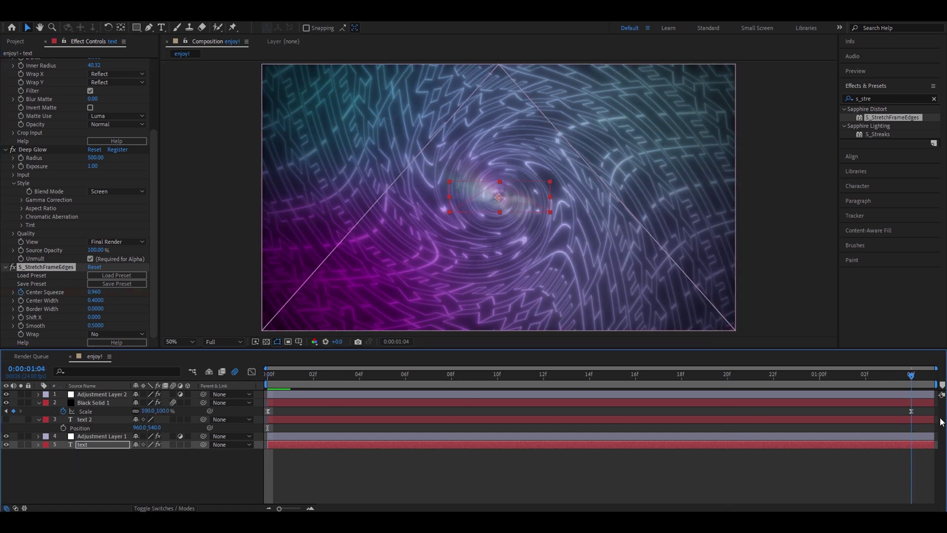
{"action": "left_click", "coordinate": [92, 292]}
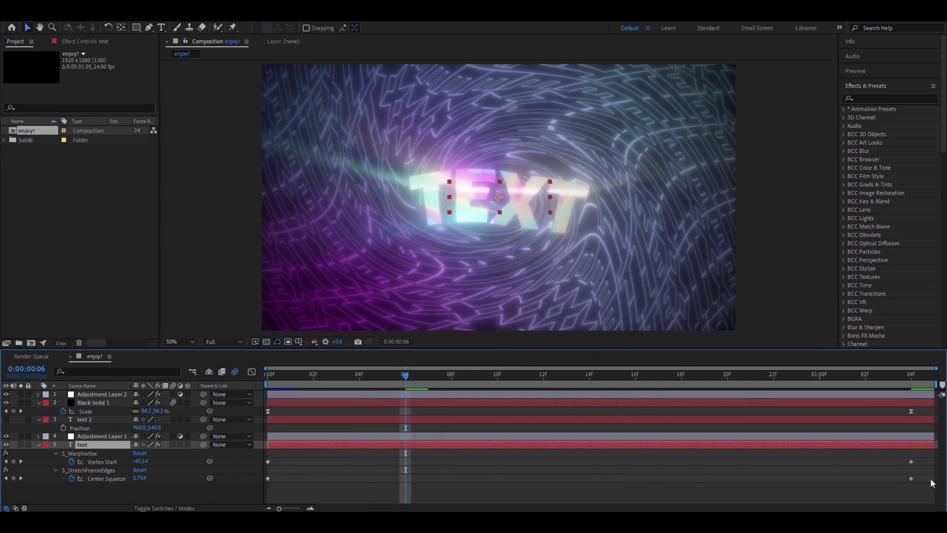
- Easy-ease the Center Squeeze keyframes and shape the value graph to drop steeply at the start and level off early
{"action": "left_click_drag", "start_coordinate": [924, 477], "coordinate": [257, 487]}
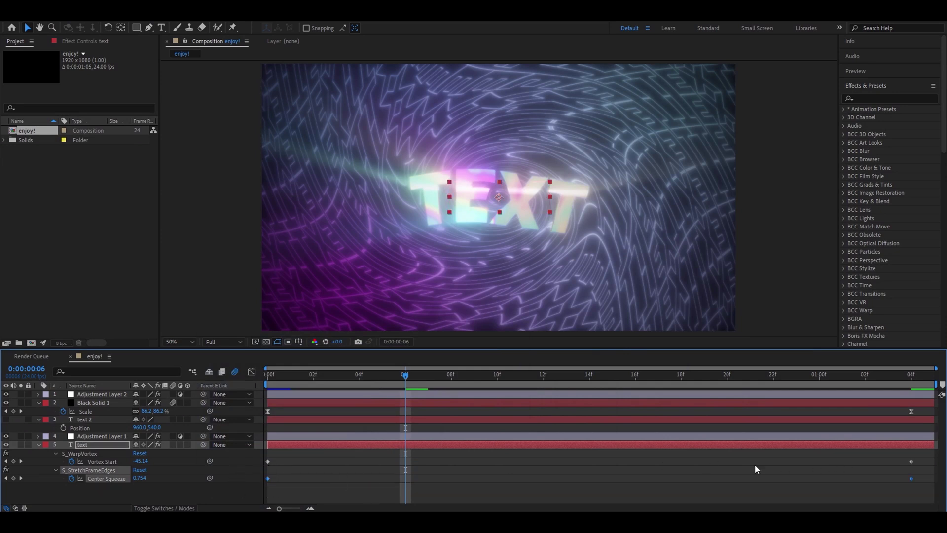
{"action": "key", "text": "F9"}
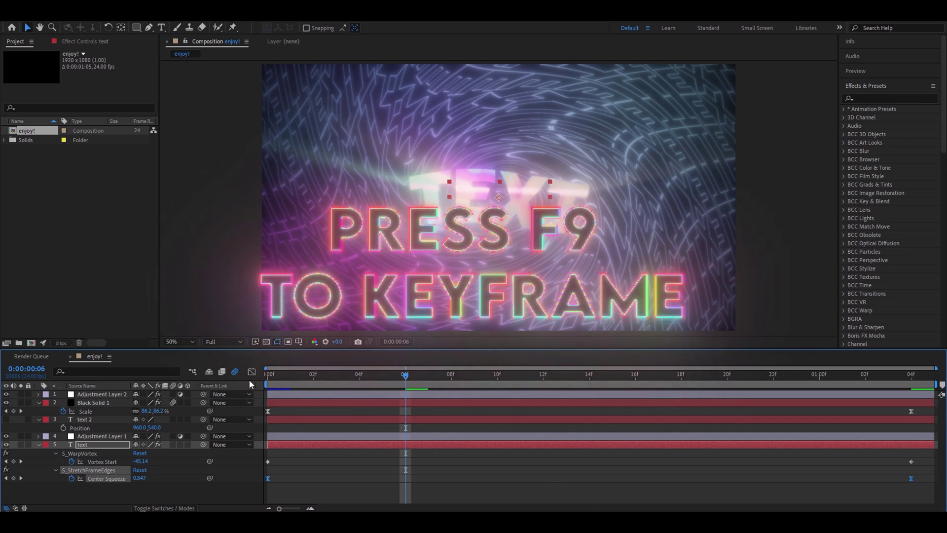
{"action": "left_click", "coordinate": [250, 373]}
{"action": "left_click", "coordinate": [268, 398]}
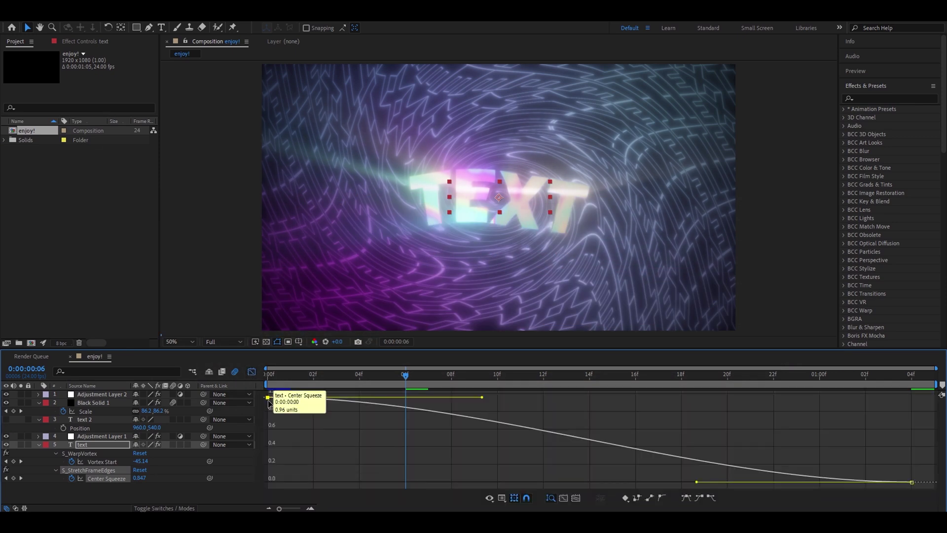
{"action": "left_click_drag", "start_coordinate": [482, 397], "coordinate": [275, 482]}
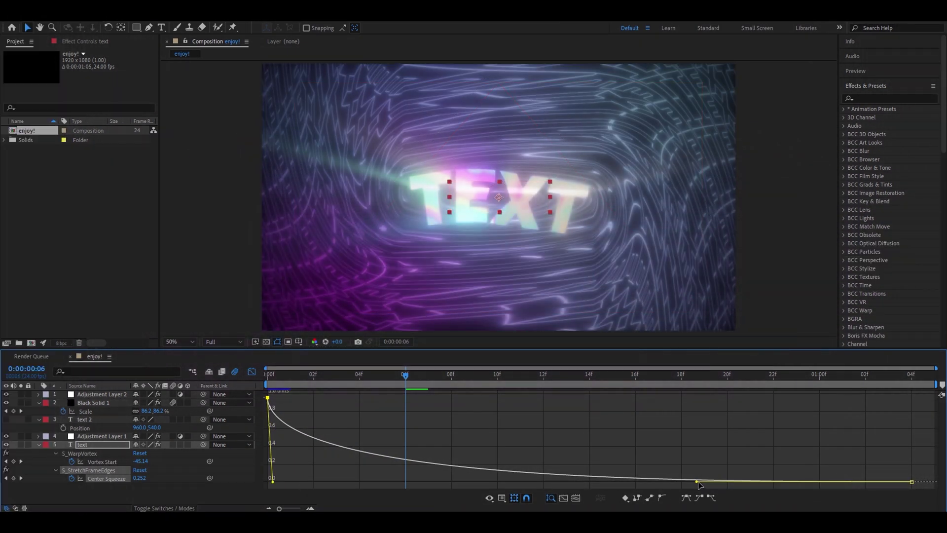
{"action": "left_click_drag", "start_coordinate": [696, 481], "coordinate": [337, 481]}
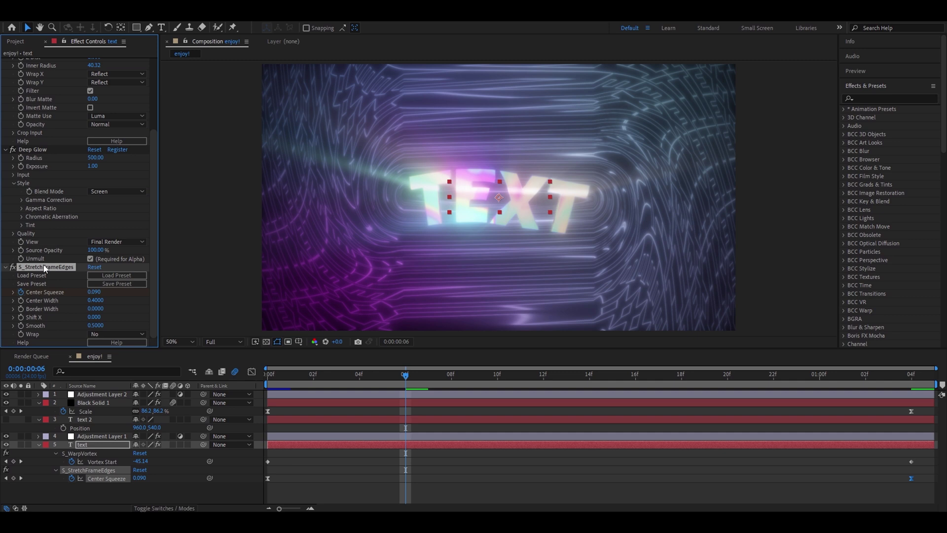
- Set the S_StretchFrameEdges Center Width to 0.434 and Smooth to 1, and check the result at 0:00:00:15
{"action": "left_click", "coordinate": [98, 300]}
{"action": "type", "text": "0.434"}
{"action": "key", "text": "Return"}
{"action": "left_click", "coordinate": [102, 323]}
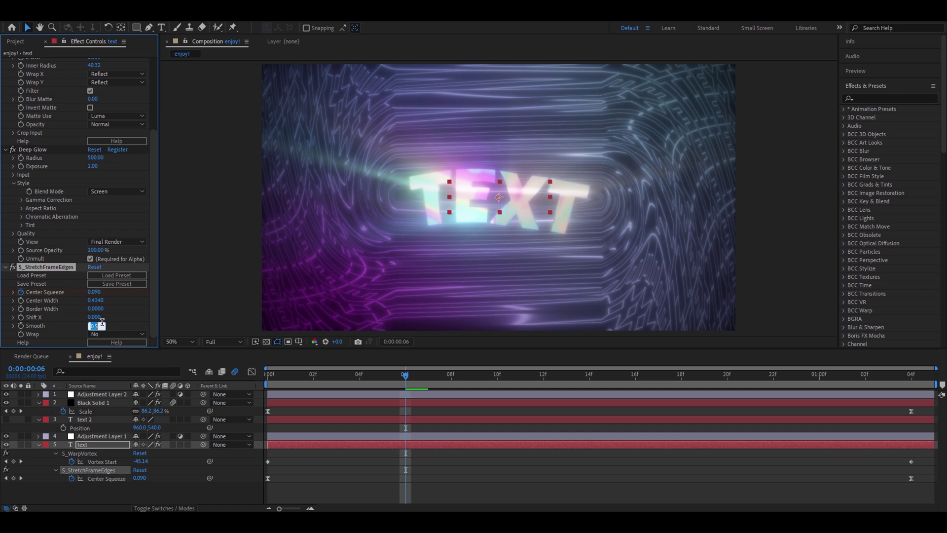
{"action": "type", "text": "1"}
{"action": "key", "text": "Return"}
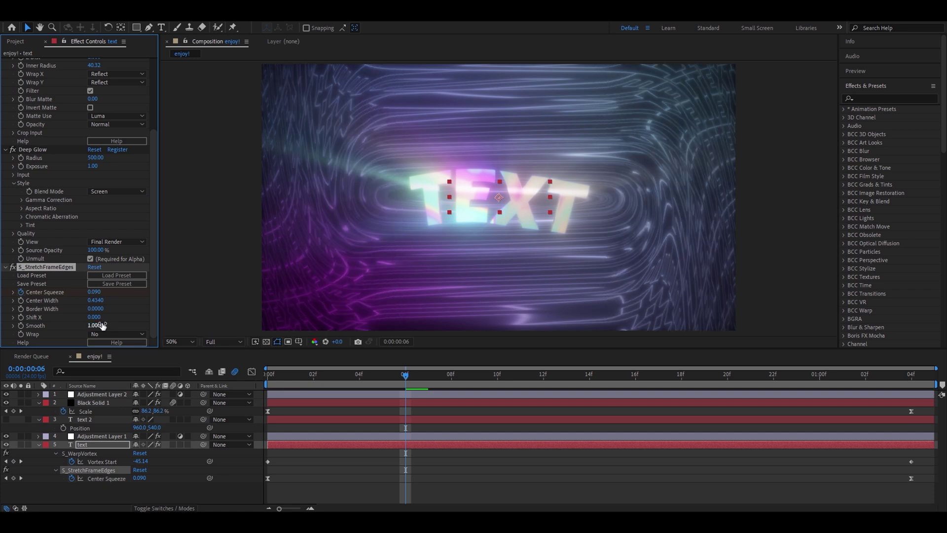
{"action": "left_click_drag", "start_coordinate": [406, 375], "coordinate": [612, 374]}
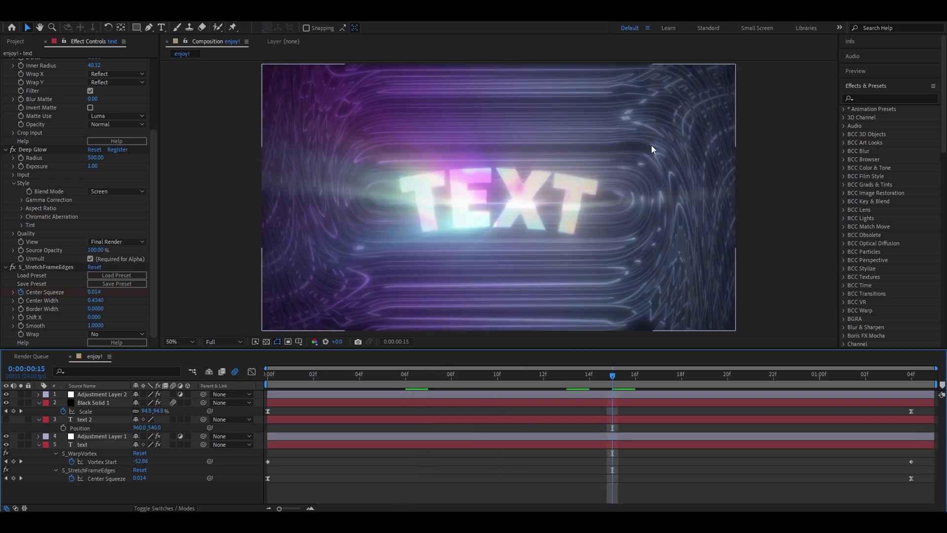